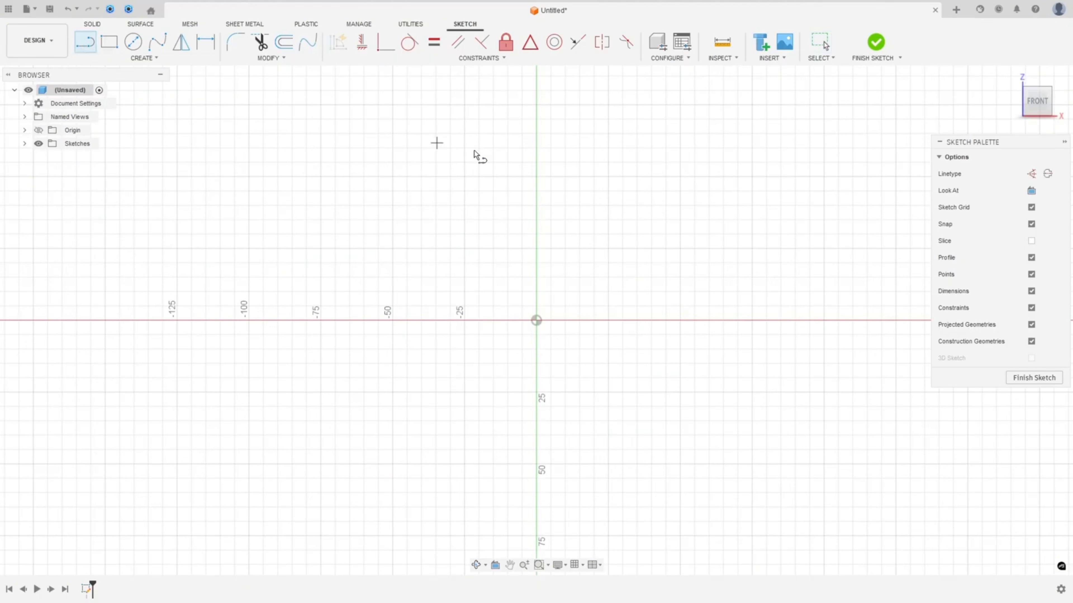
Draw a vertical construction line 46.5 mm long upward from the origin.
left_click(536, 319)
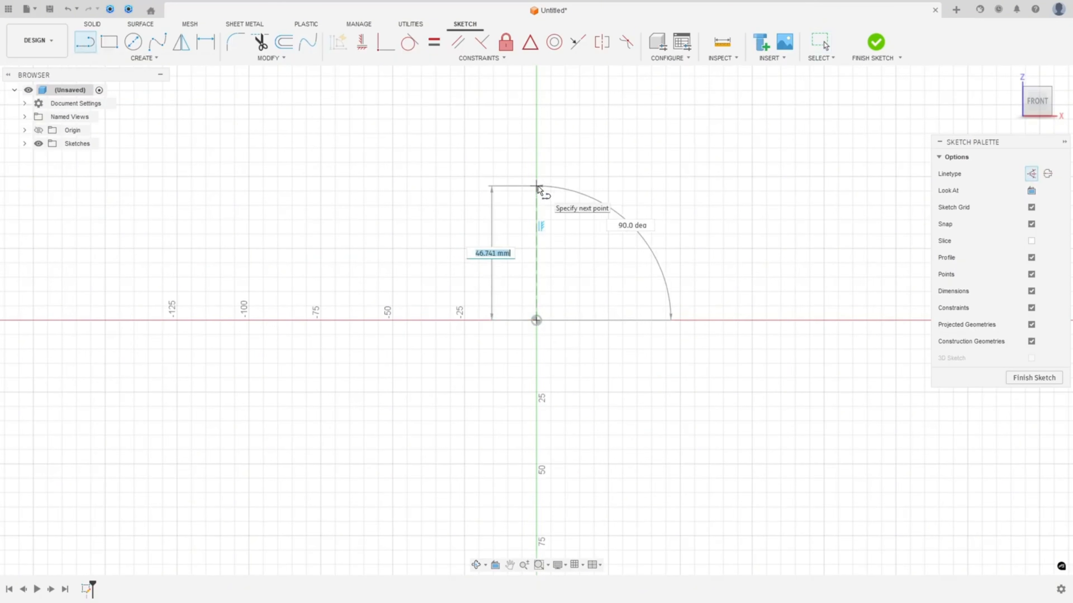
type("46.5")
key("Return")
key("Escape")
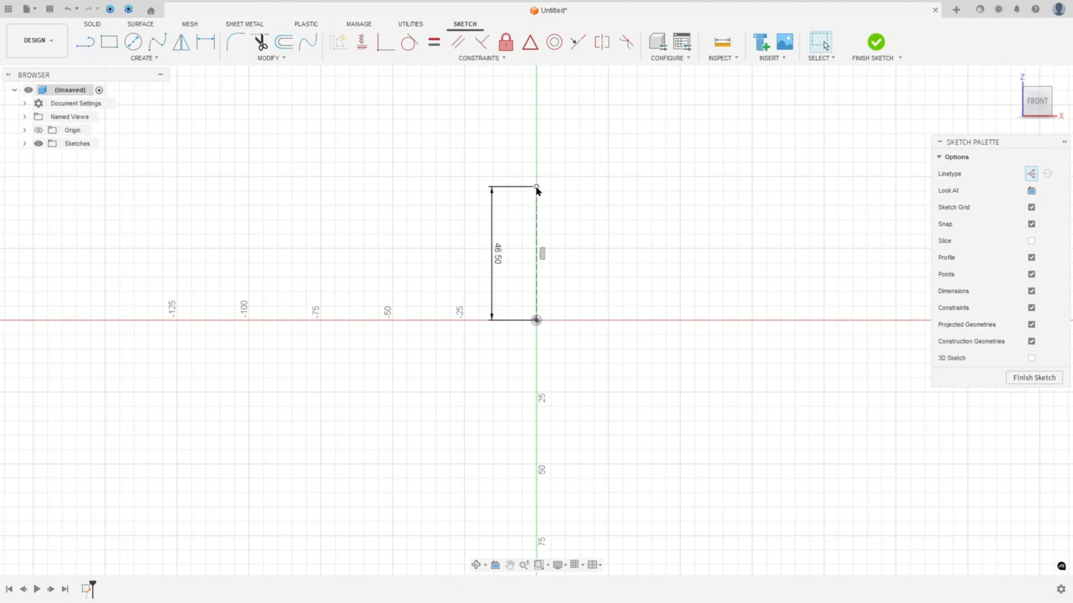
Draw a 12.5/2 mm horizontal line from the construction line's upper end, add a vertical line about 5.5 mm down, and place the width dimension above.
scroll(541, 190, "up", 5)
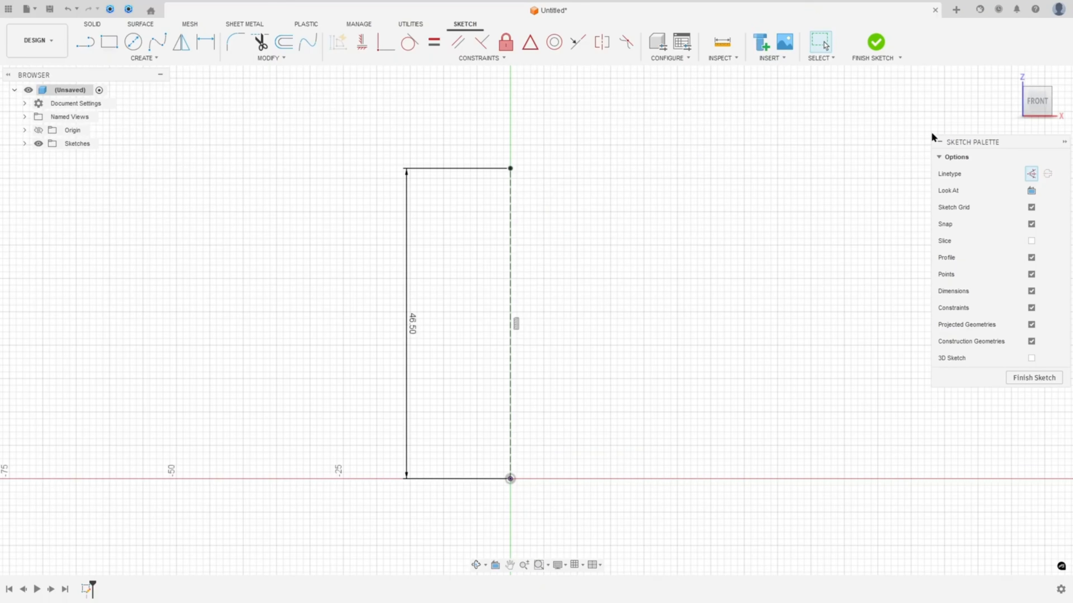
key("l")
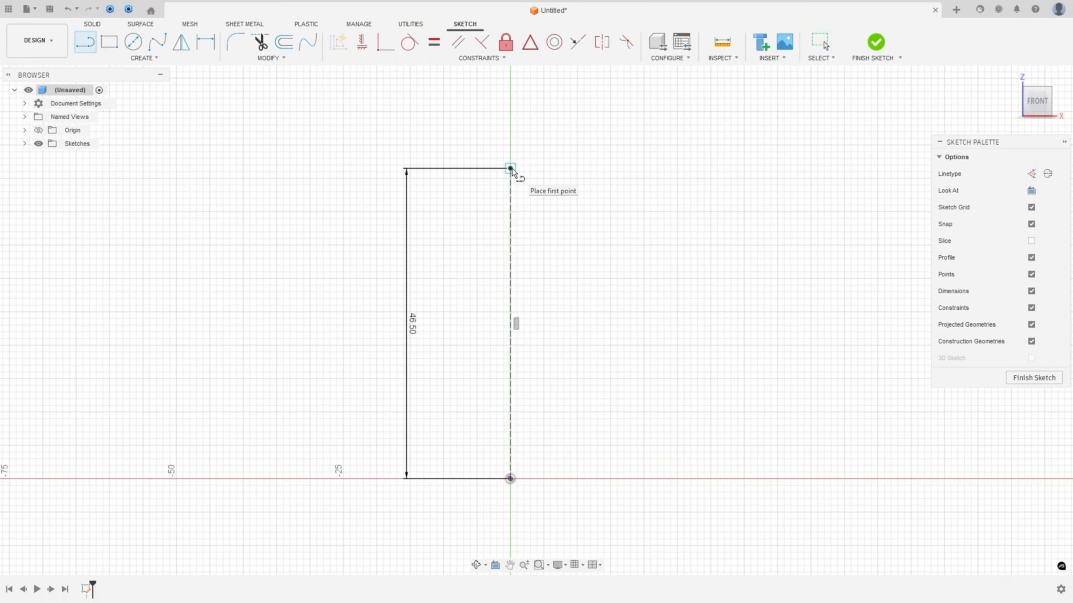
left_click(510, 168)
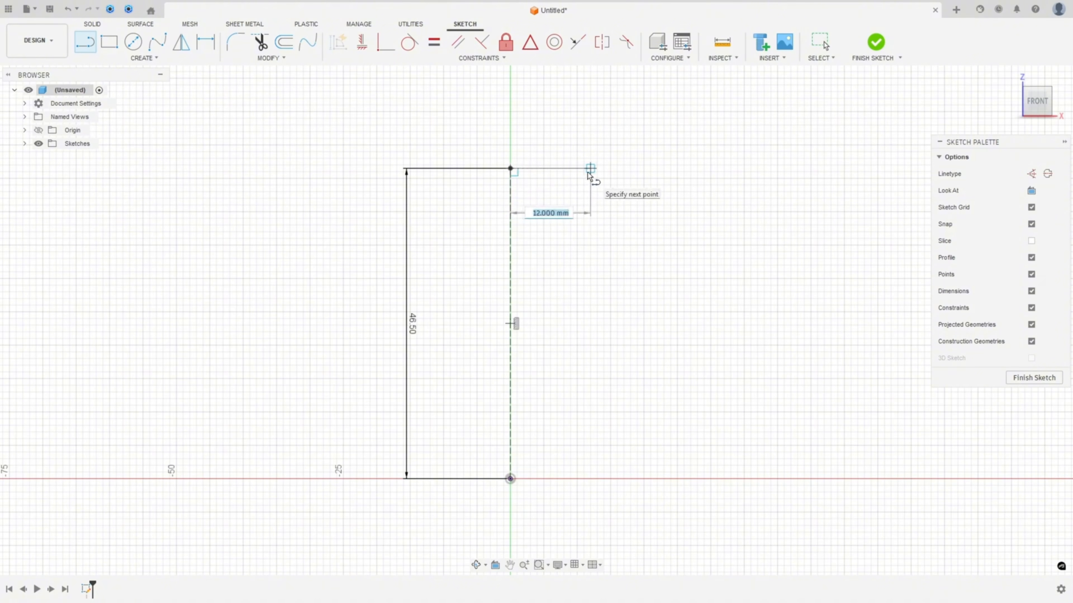
type("12.5/2")
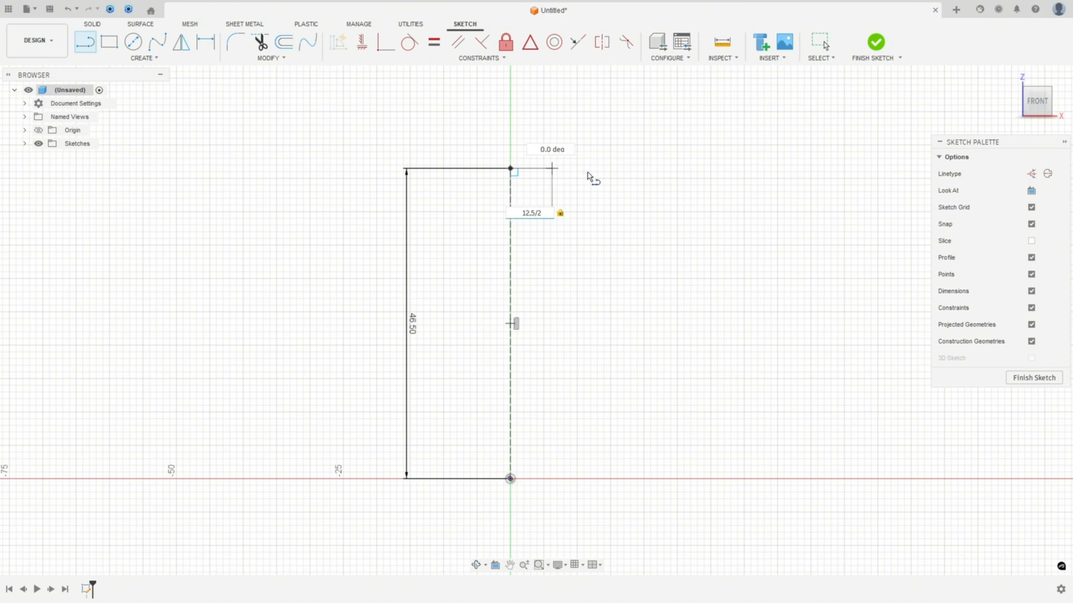
key("Return")
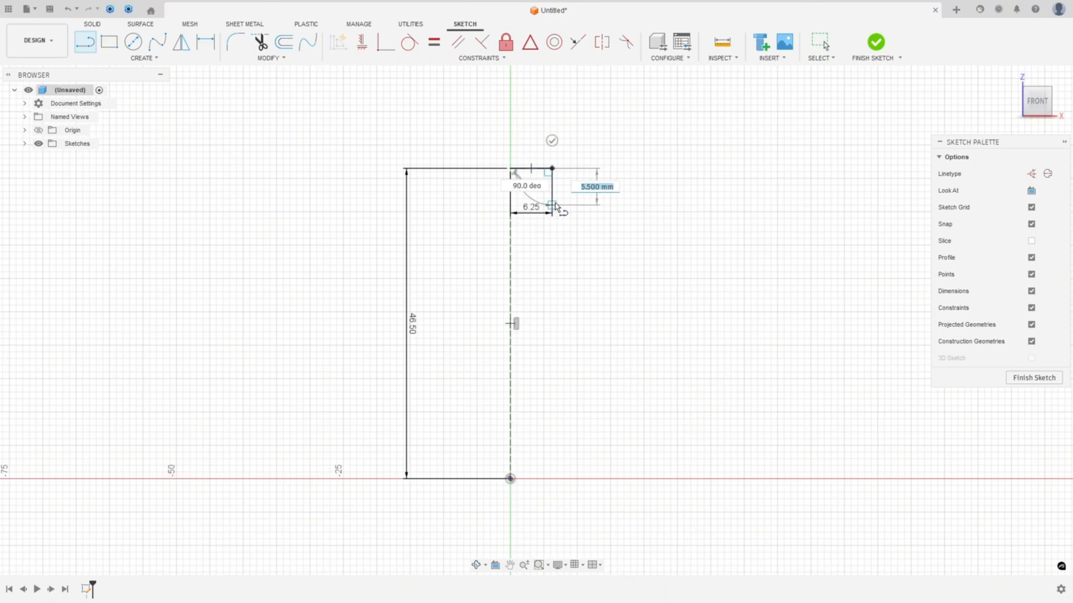
key("Escape")
left_click_drag(528, 208, 529, 152)
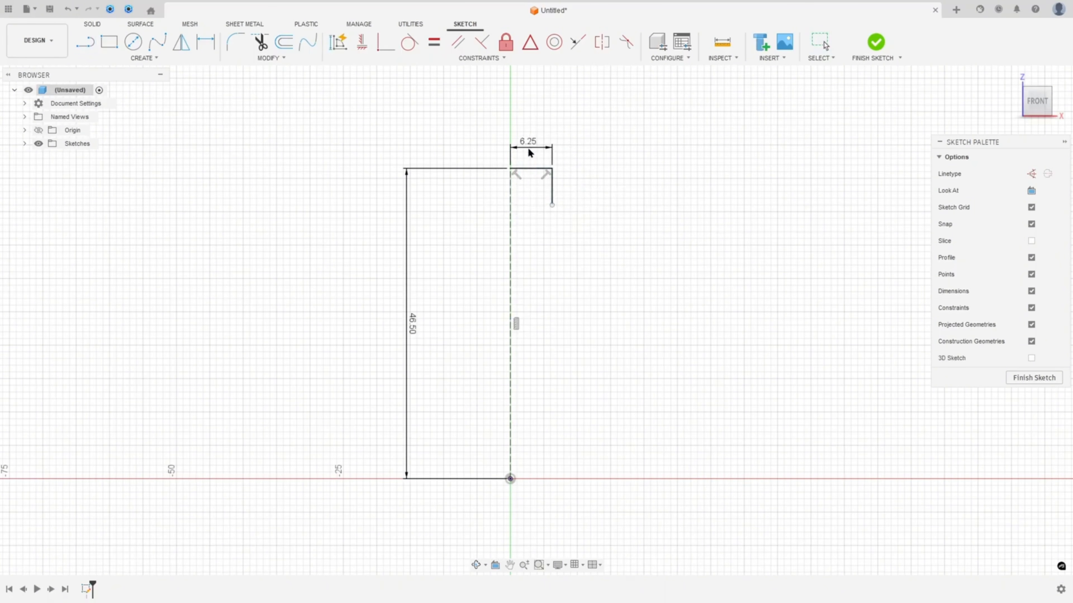
Switch to Draw 91.pdf and, in section A-A, trace the dome's outer arc, strike out R42.5 and mark the arc's centre.
key("alt+Tab")
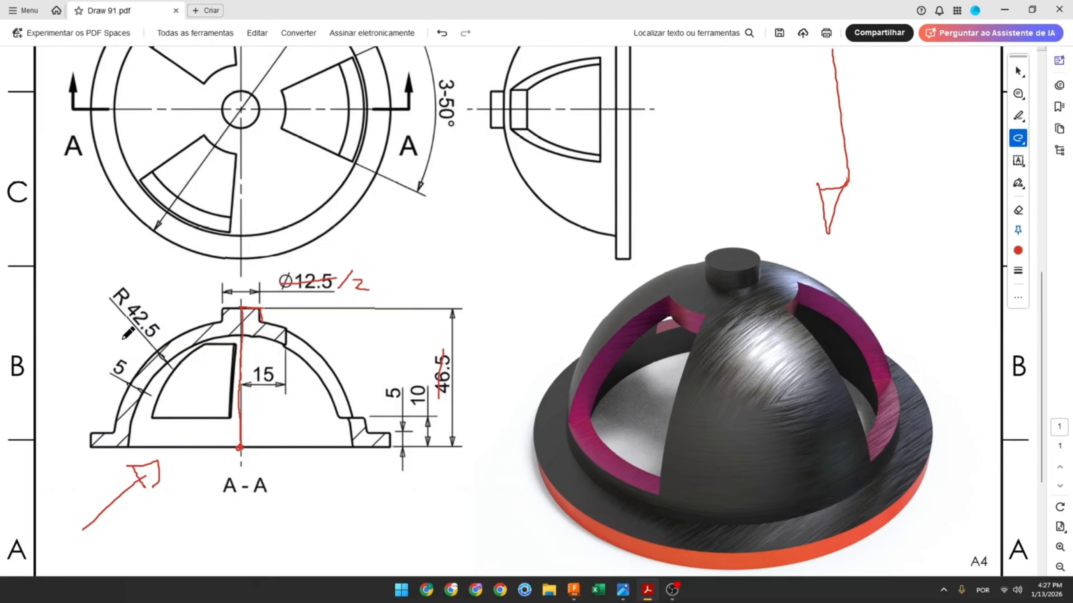
mouse_move(262, 322)
left_mouse_down()
mouse_move(316, 351)
mouse_move(351, 416)
left_mouse_up()
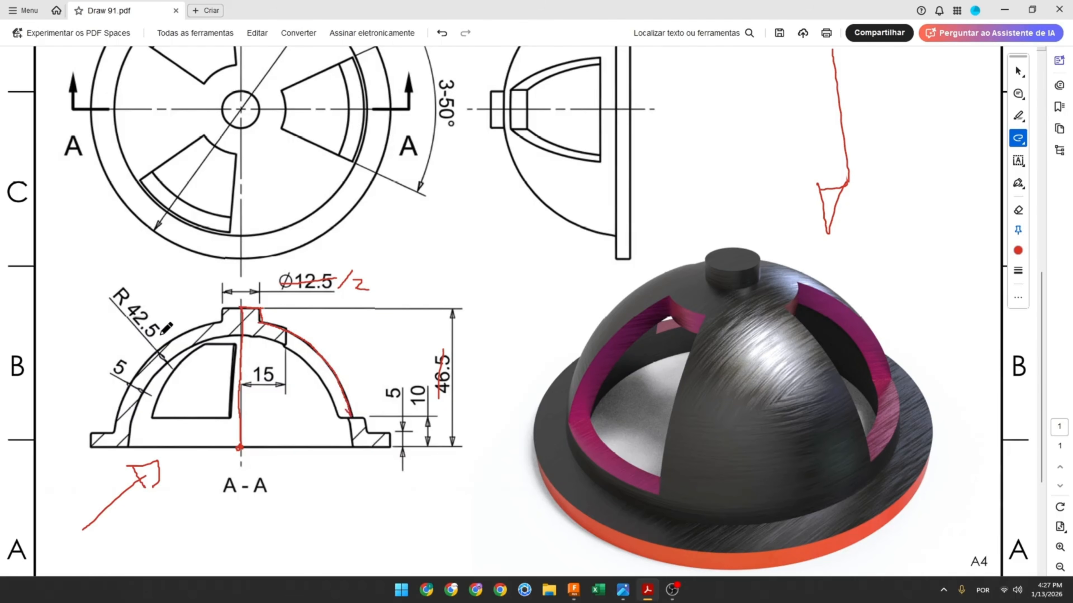
mouse_move(117, 293)
left_mouse_down()
mouse_move(156, 331)
mouse_move(150, 357)
left_mouse_up()
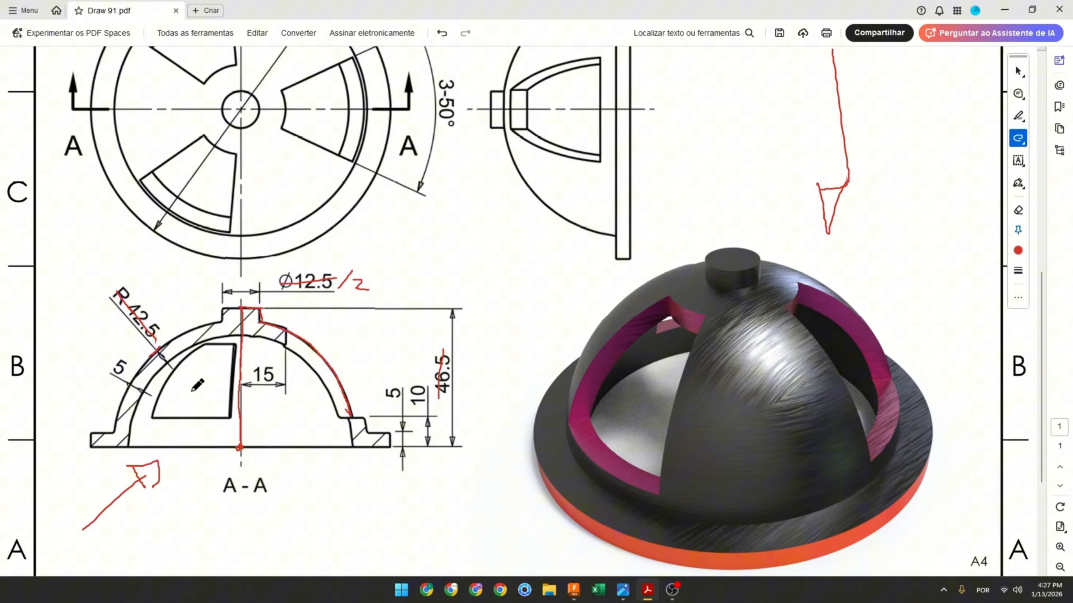
left_click(239, 449)
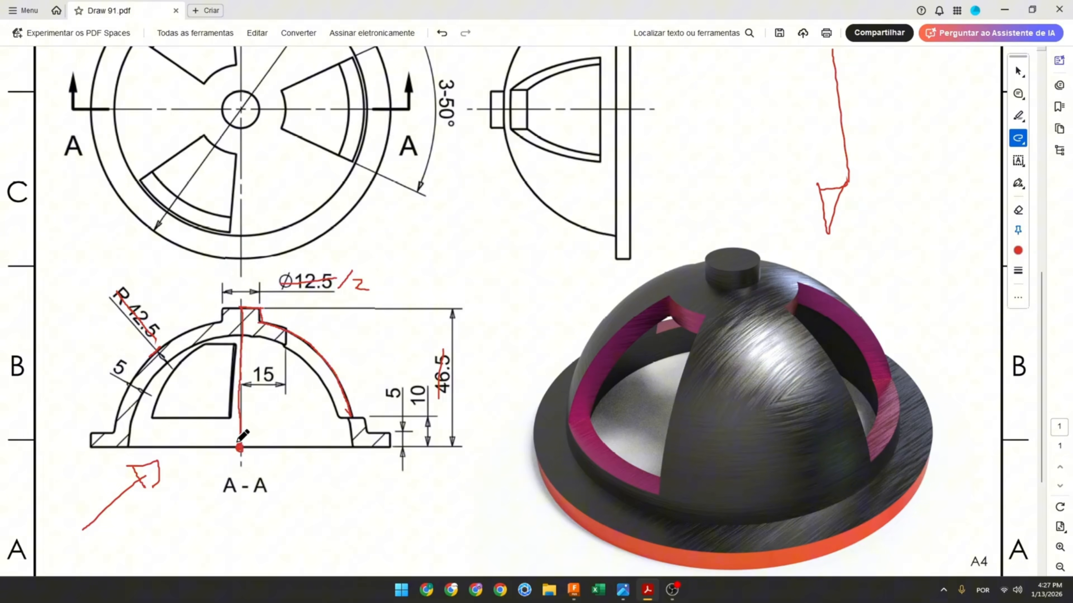
Switch to Fusion, draw a centre-point arc of radius 42.5 mm about the origin down to near the base, and place its radius dimension outside.
left_click(574, 589)
left_click(145, 57)
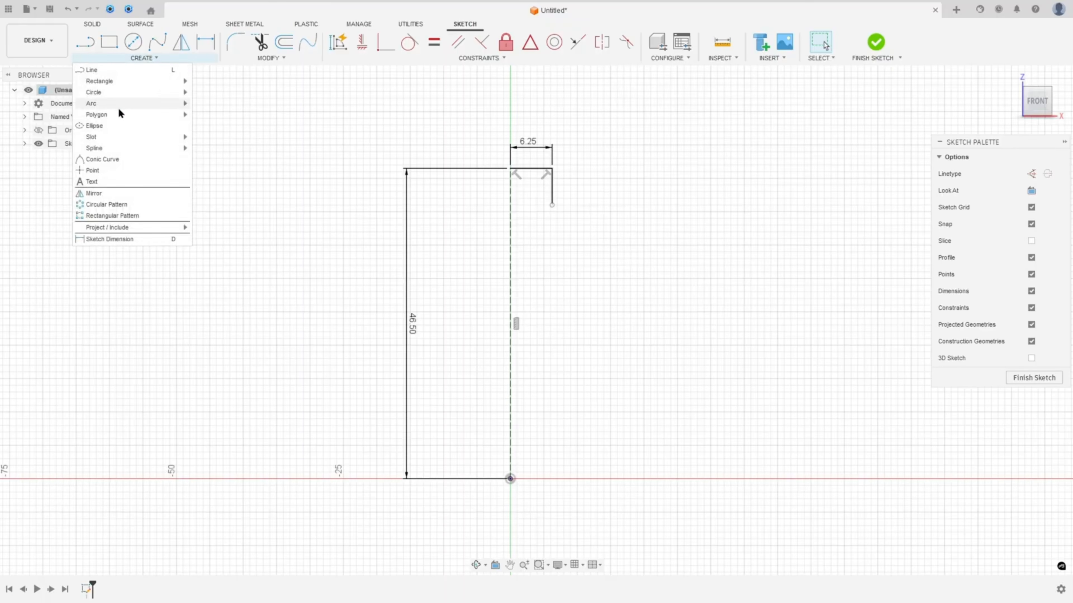
mouse_move(127, 103)
left_click(208, 119)
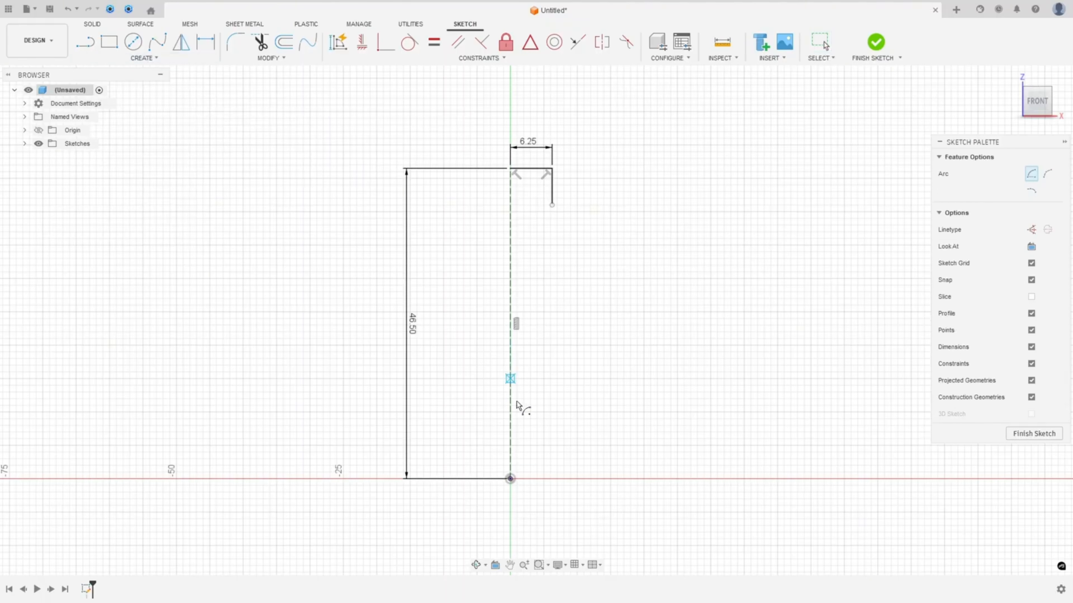
left_click(510, 479)
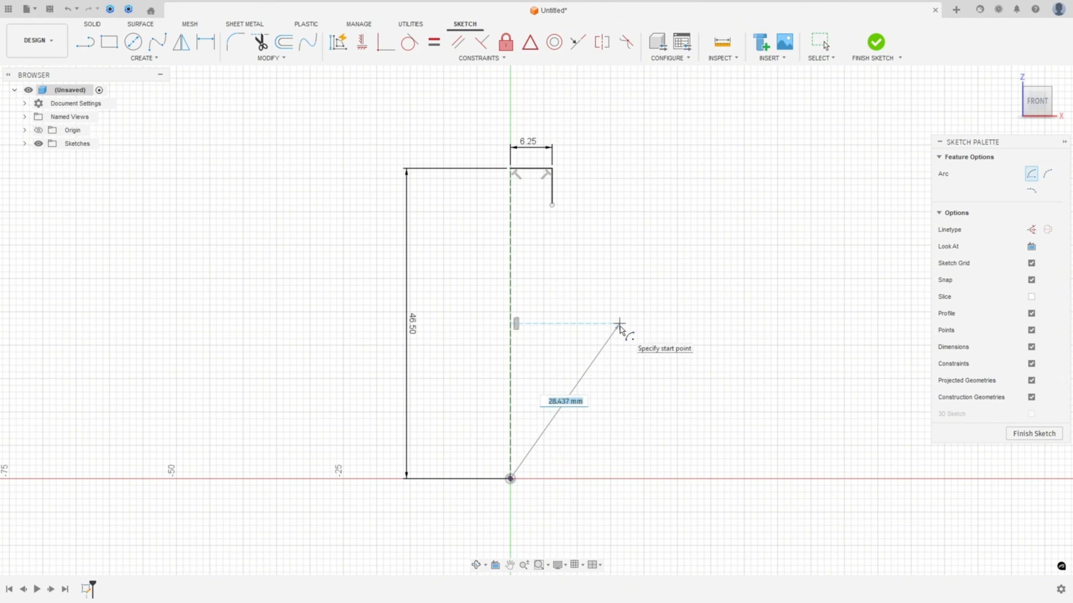
type("42.5")
key("Tab")
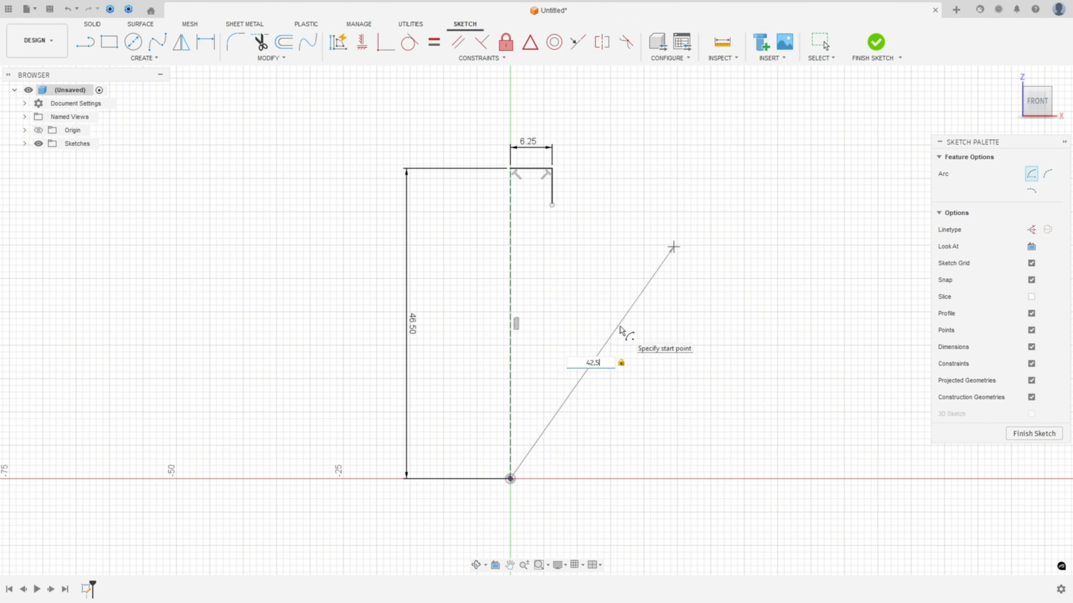
left_click(579, 229)
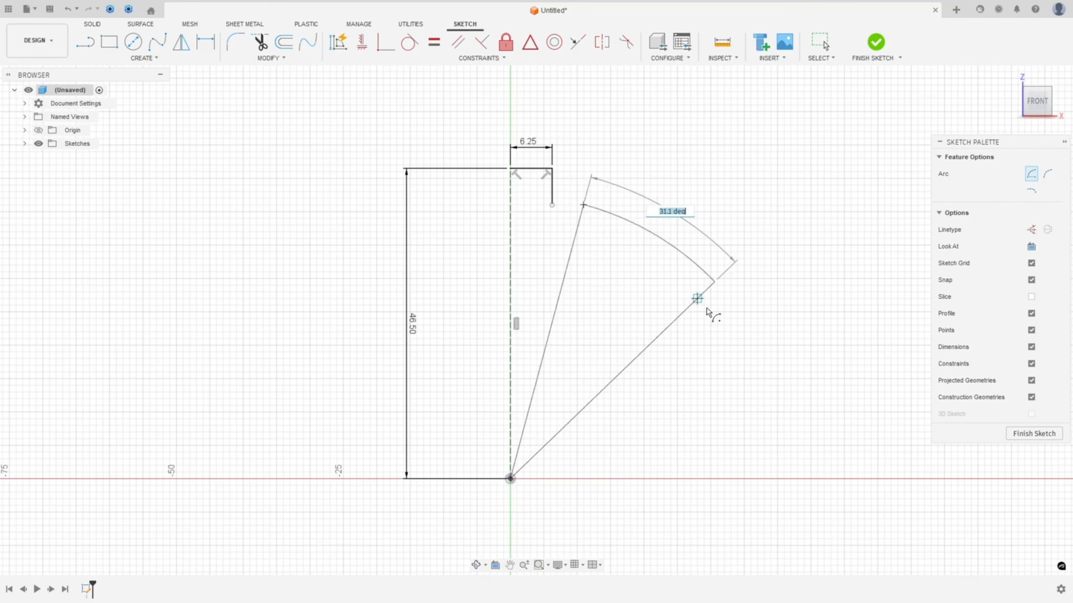
left_click(771, 450)
key("Escape")
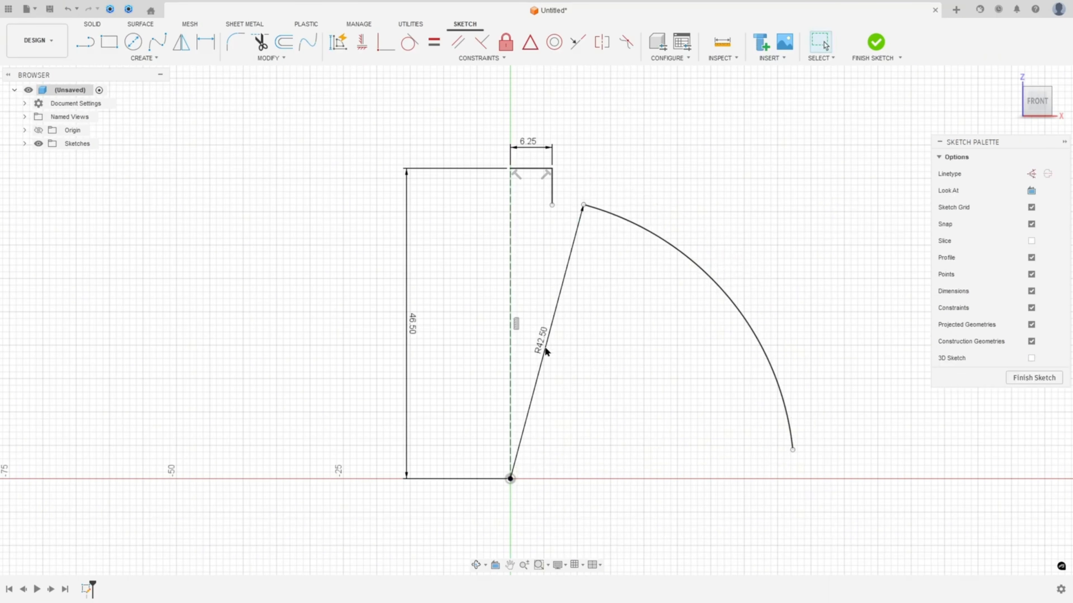
left_click_drag(543, 345, 726, 229)
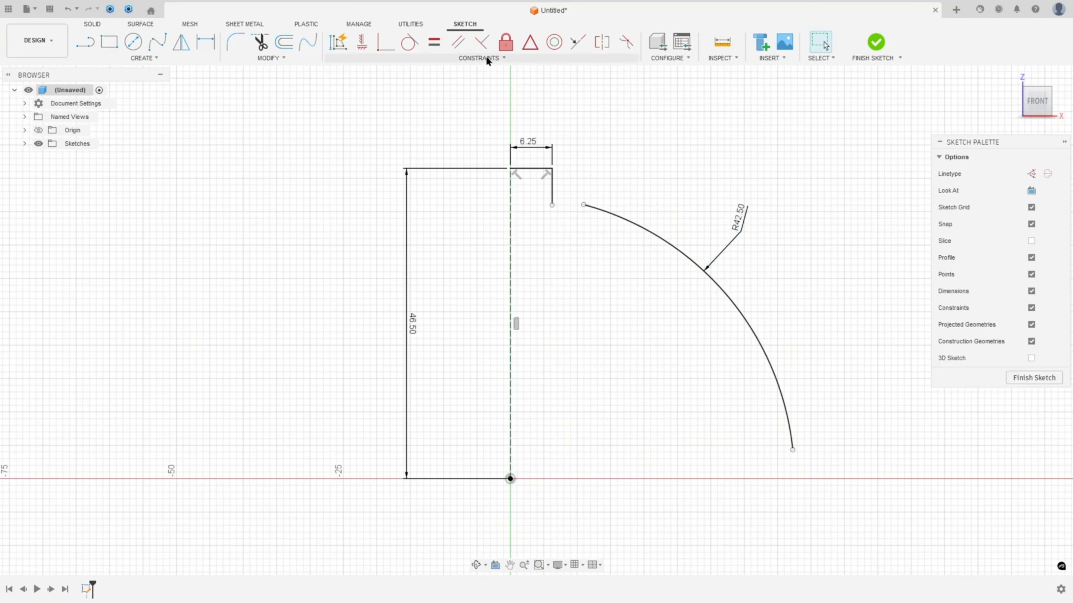
Apply a Coincident constraint joining the arc's upper end to the lower end of the short vertical line.
left_click(386, 42)
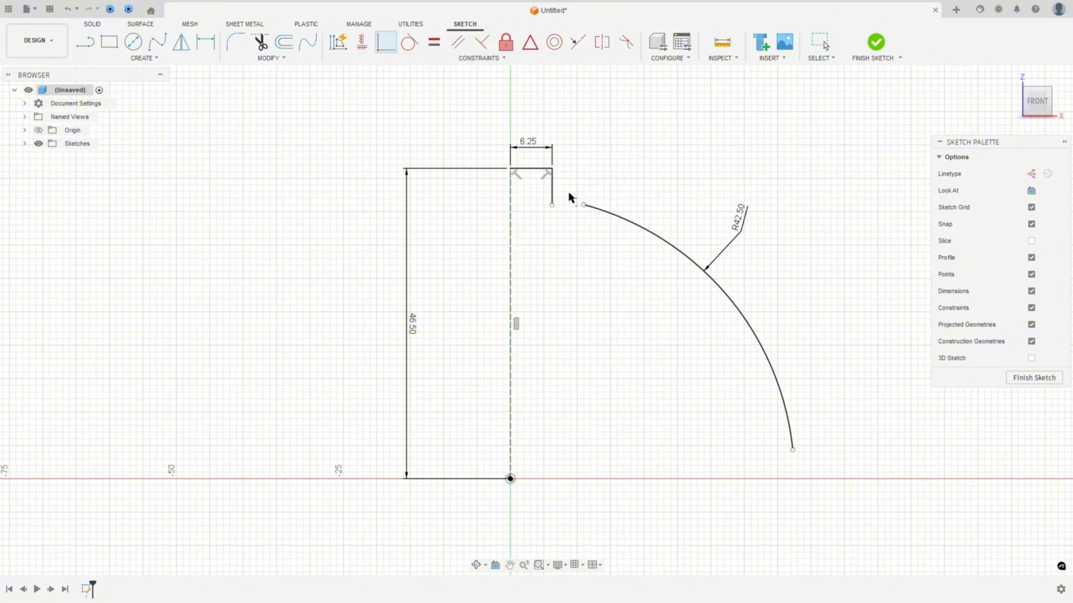
left_click(584, 206)
left_click(552, 207)
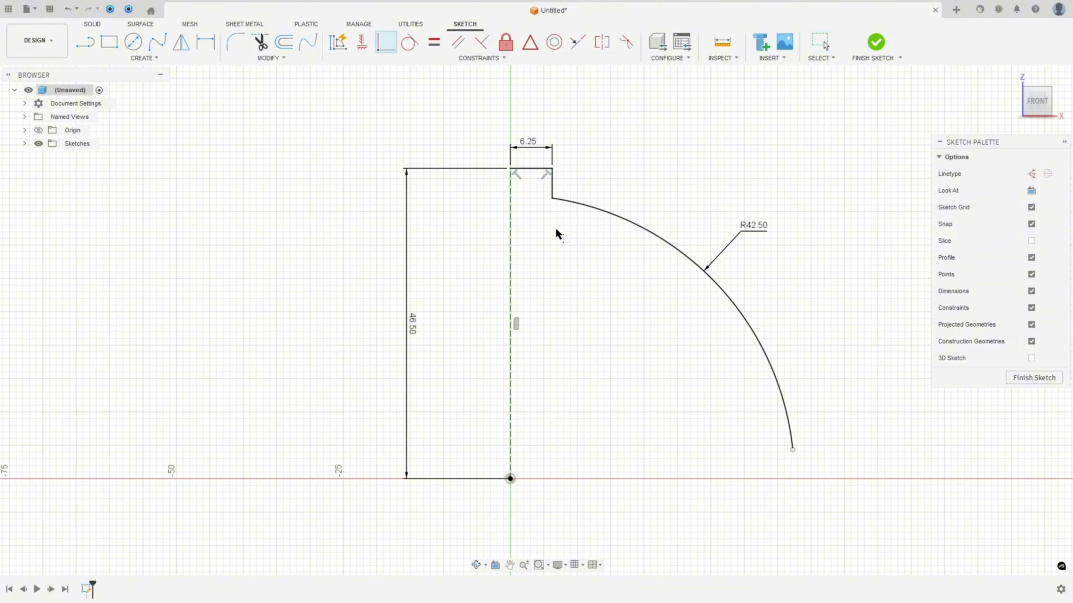
Switch to Draw 91.pdf, trace the flange's upper edges in section A-A, and strike out the flange height 5 and the Ø100 dimension.
key("alt+Tab")
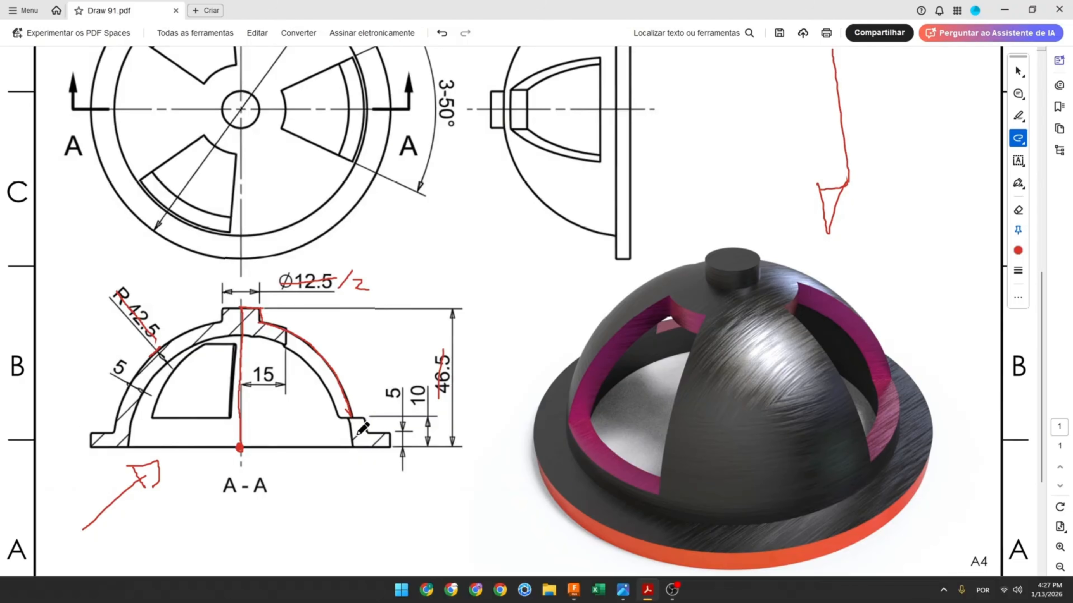
left_click_drag(357, 433, 388, 432)
mouse_move(88, 433)
left_mouse_down()
mouse_move(119, 433)
mouse_move(90, 433)
mouse_move(90, 448)
mouse_move(88, 434)
left_mouse_up()
left_click_drag(395, 384, 396, 403)
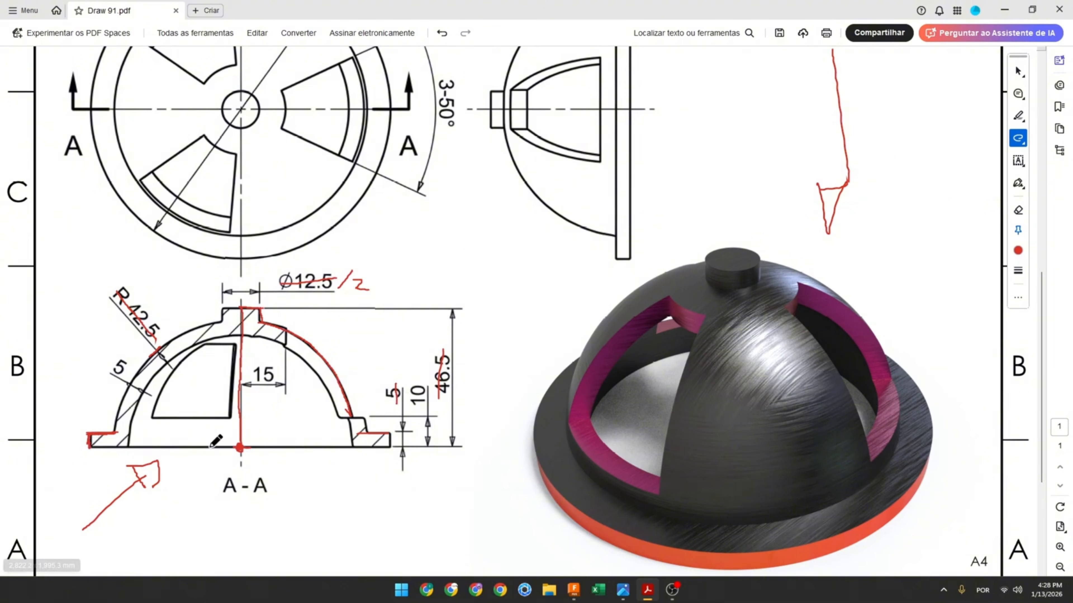
scroll(303, 359, "up", 3)
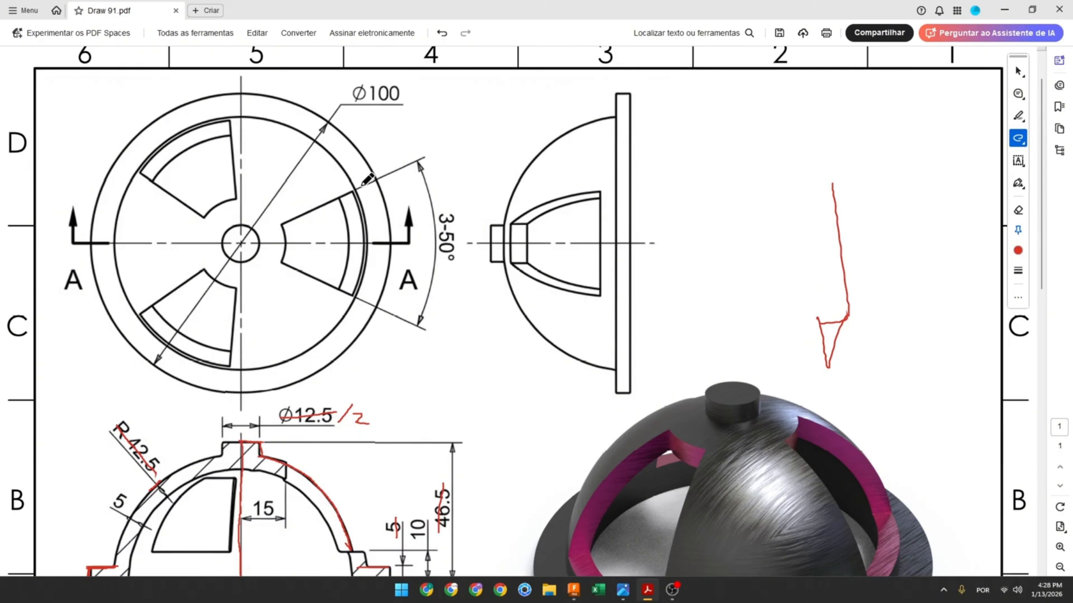
left_click_drag(355, 90, 424, 89)
scroll(350, 230, "down", 4)
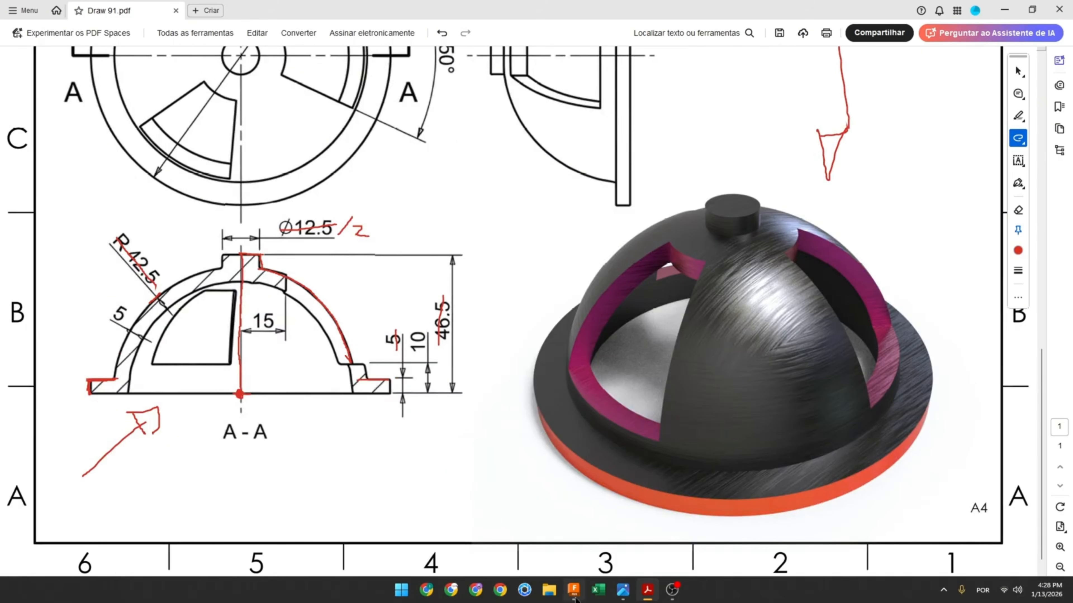
Switch to Fusion and draw the flange outline: a horizontal line outward from the arc's lower end, followed by a vertical line down to the horizontal axis.
left_click(573, 590)
left_click(86, 42)
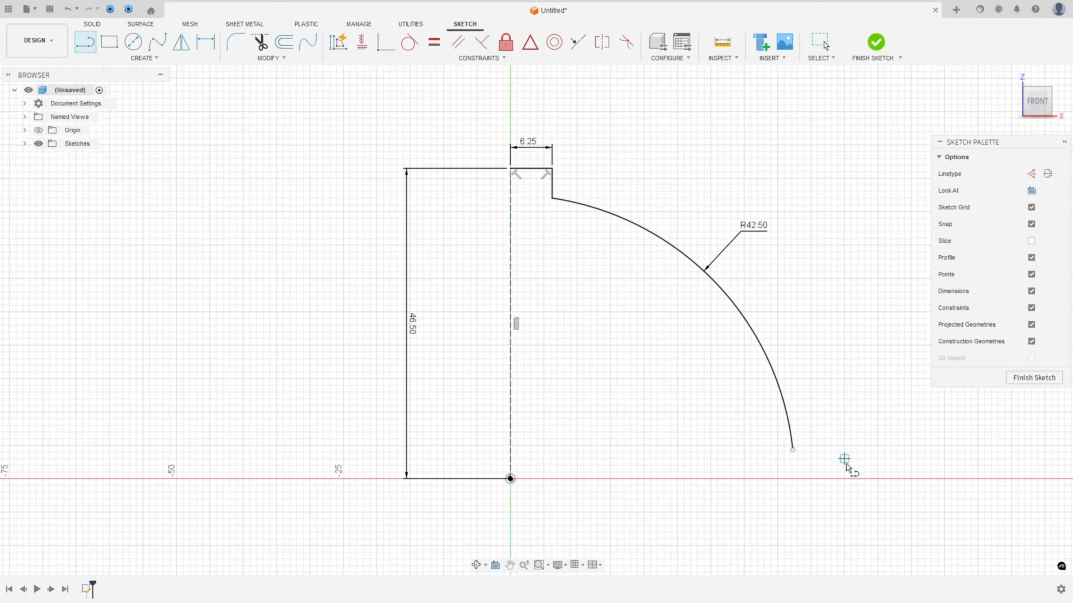
left_click(792, 449)
left_click(850, 450)
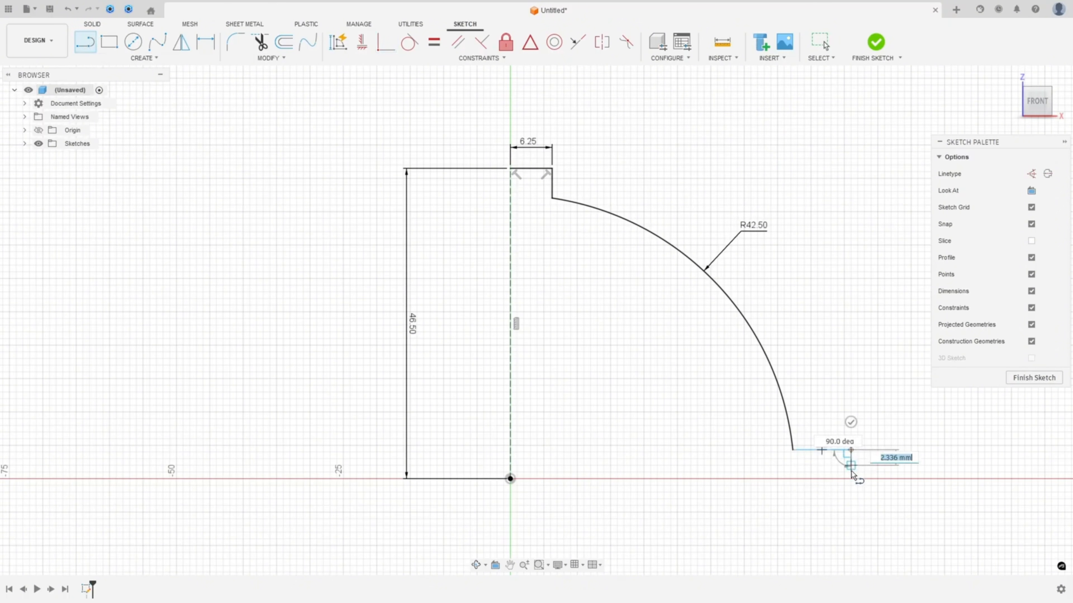
left_click(851, 478)
key("Escape")
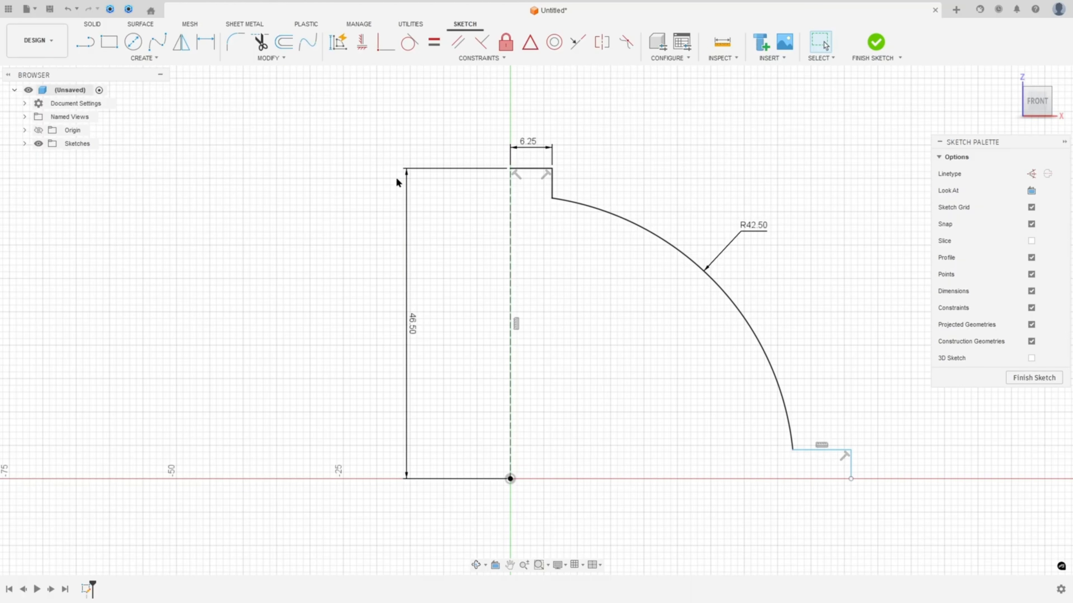
Dimension the horizontal distance from the origin to the flange's outer lower endpoint as 50 mm.
left_click(206, 42)
left_click(850, 478)
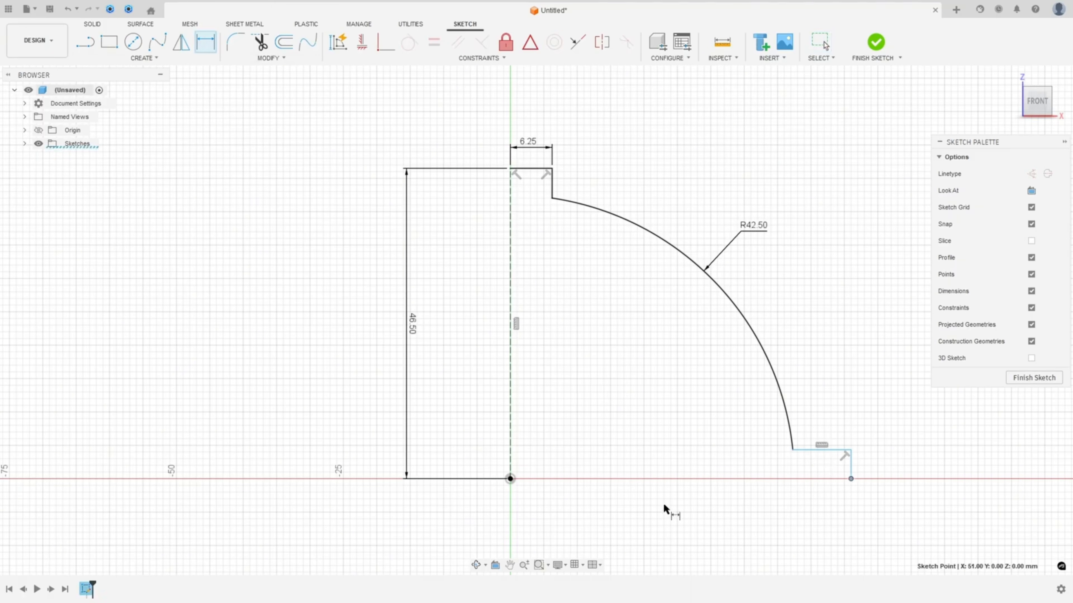
left_click(510, 478)
left_click(684, 504)
type("50")
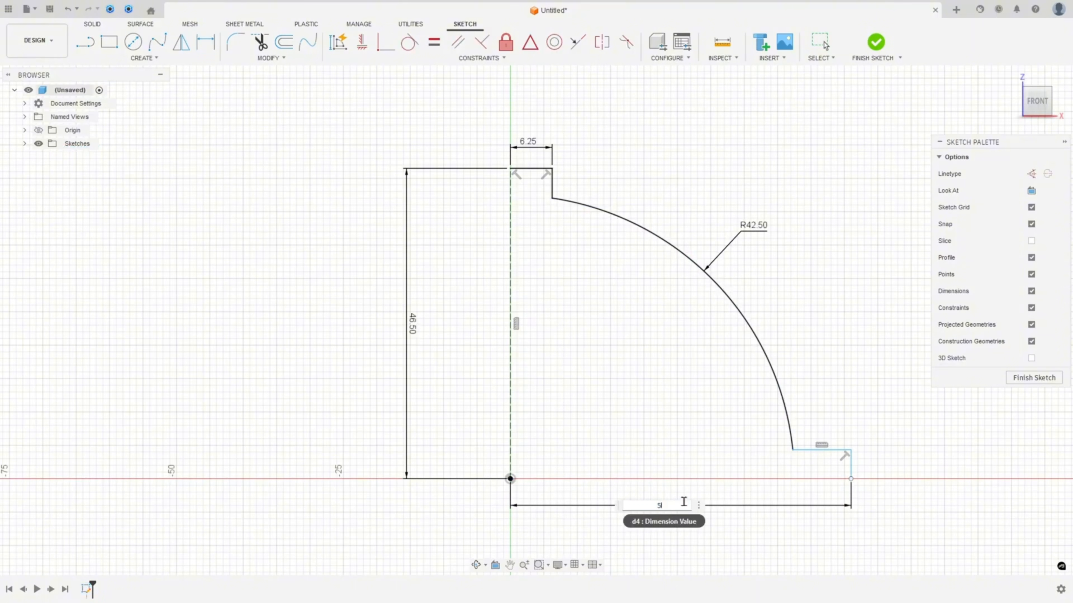
key("Return")
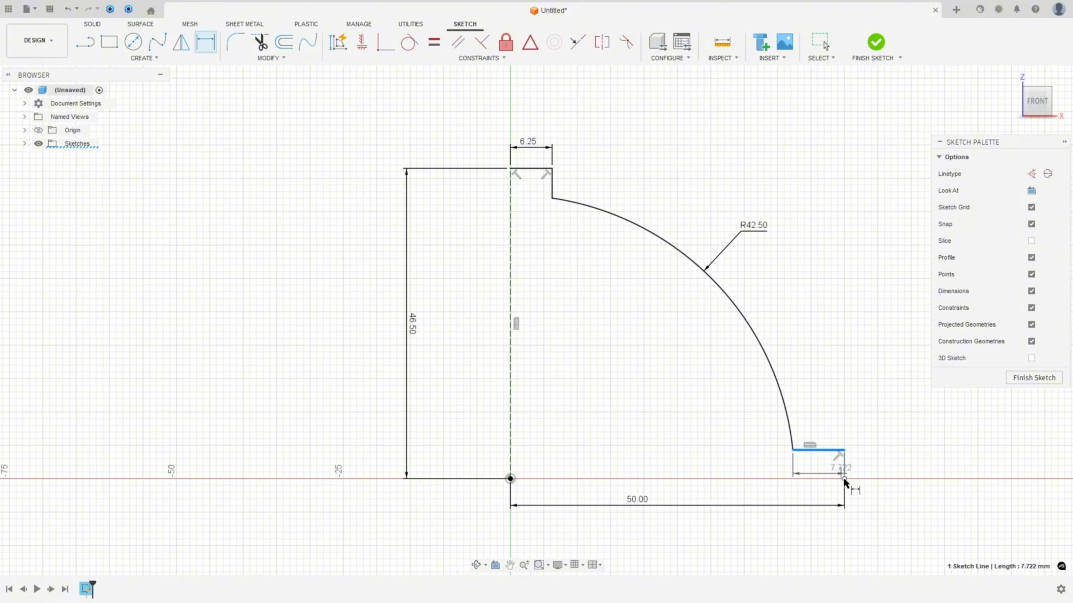
Dimension the flange's outer vertical line at 5 mm.
left_click(843, 467)
left_click(874, 466)
type("5")
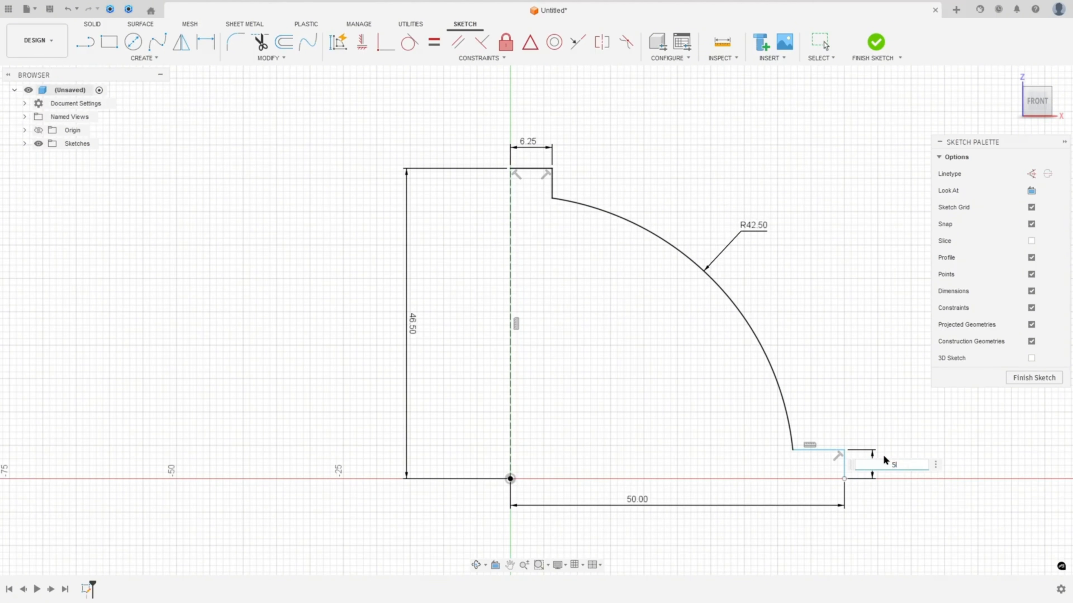
key("Return")
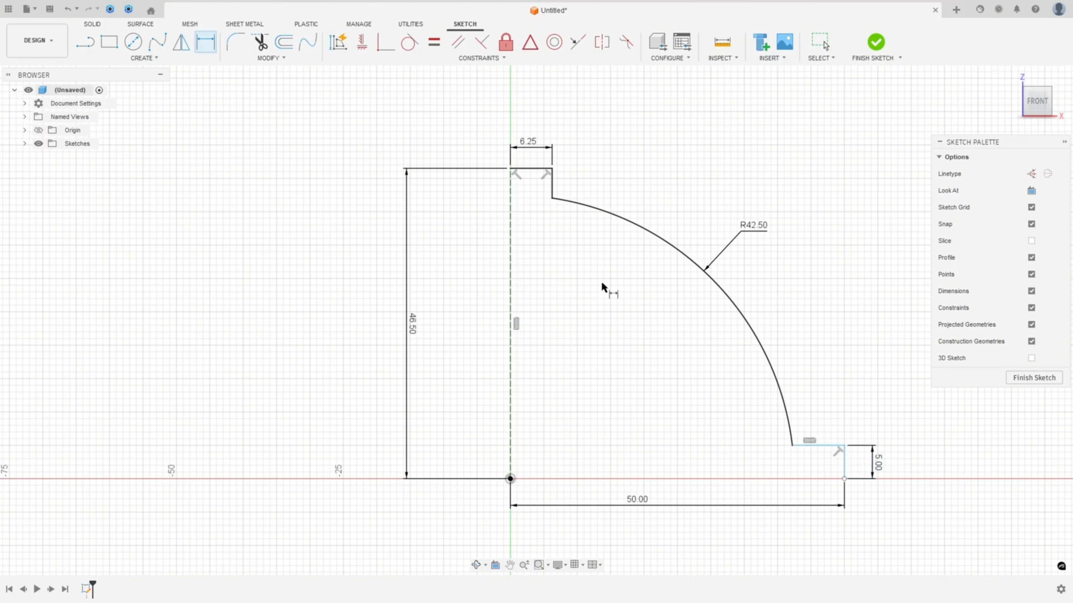
Apply a Horizontal/Vertical constraint between the flange's outer lower endpoint and the origin.
left_click(361, 42)
left_click(844, 479)
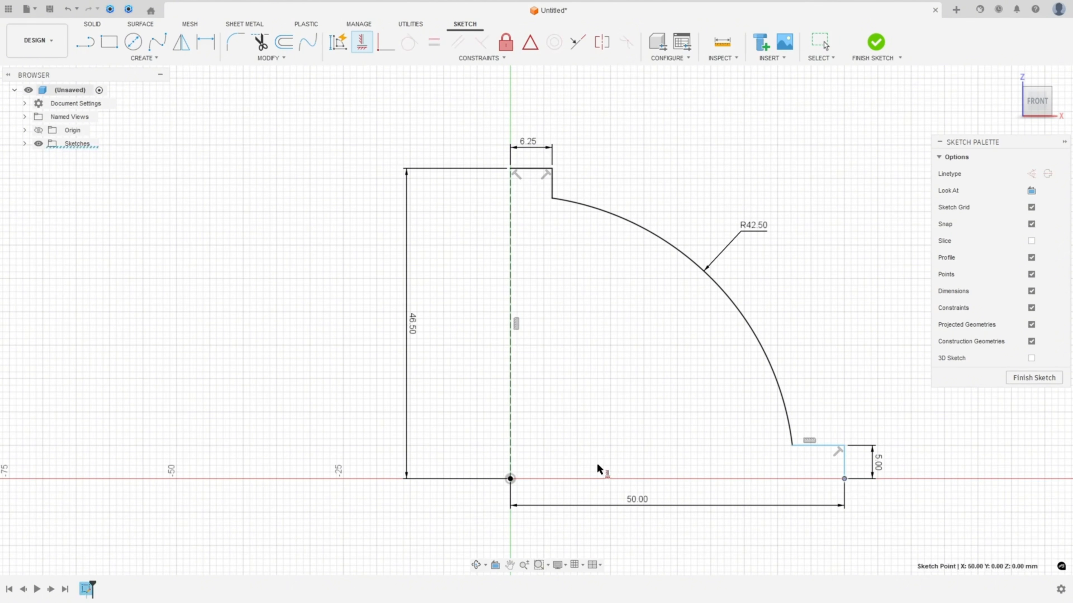
left_click(510, 479)
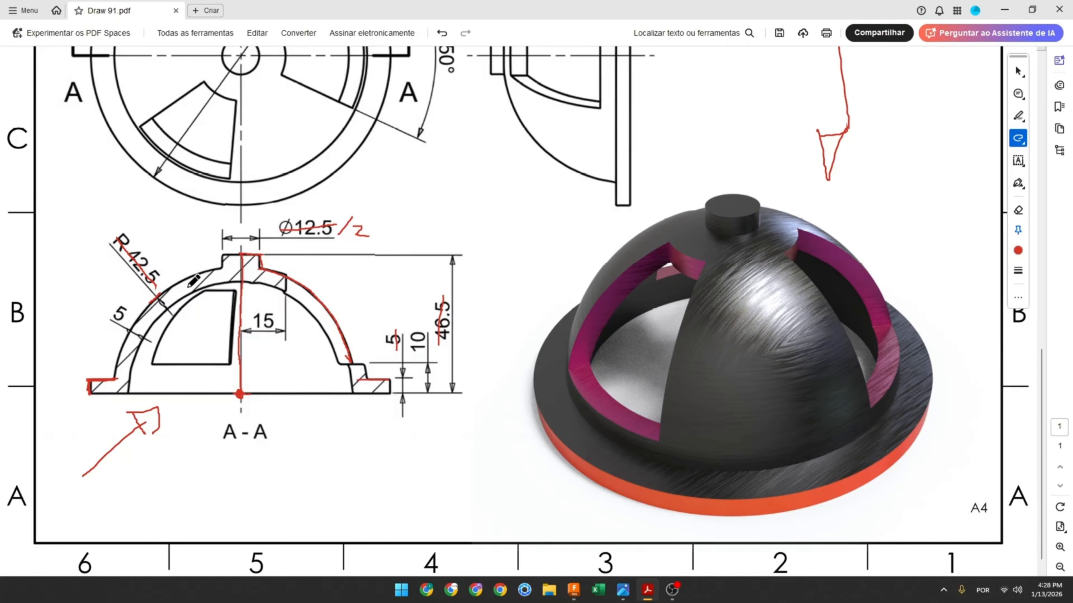
Mark the dome's outer arc, the 5 mm wall thickness and the section profile on section A-A.
left_click_drag(203, 269, 123, 314)
mouse_move(223, 262)
left_mouse_down()
mouse_move(221, 281)
mouse_move(247, 281)
mouse_move(258, 278)
mouse_move(258, 256)
mouse_move(312, 297)
mouse_move(350, 348)
mouse_move(347, 372)
mouse_move(391, 395)
left_mouse_up()
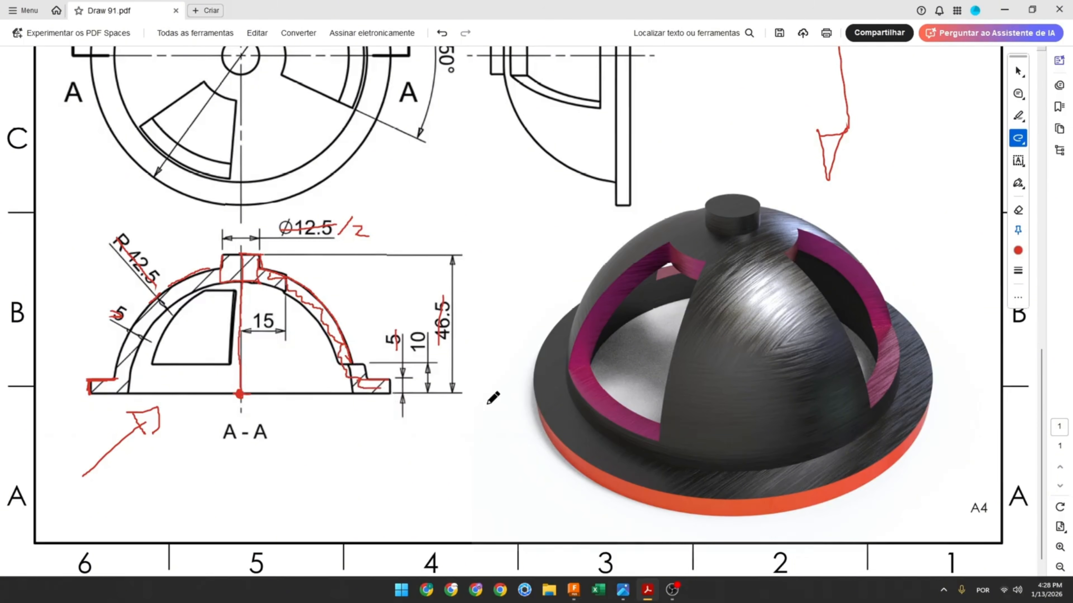
Switch to Fusion and offset the R42.5 arc and the flange's horizontal line inward by -5 mm.
left_click(573, 589)
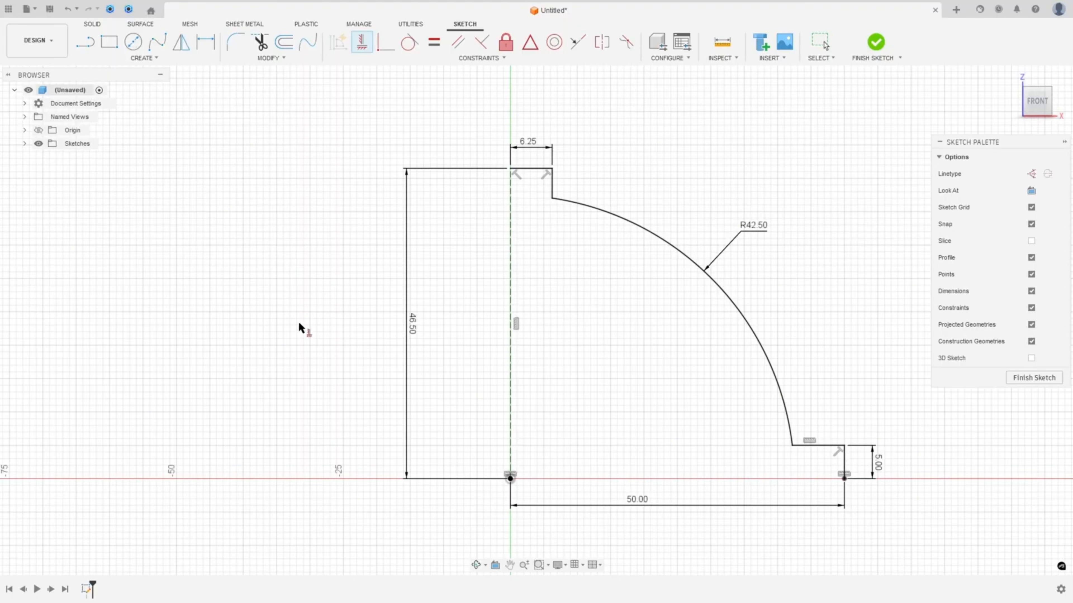
left_click(283, 41)
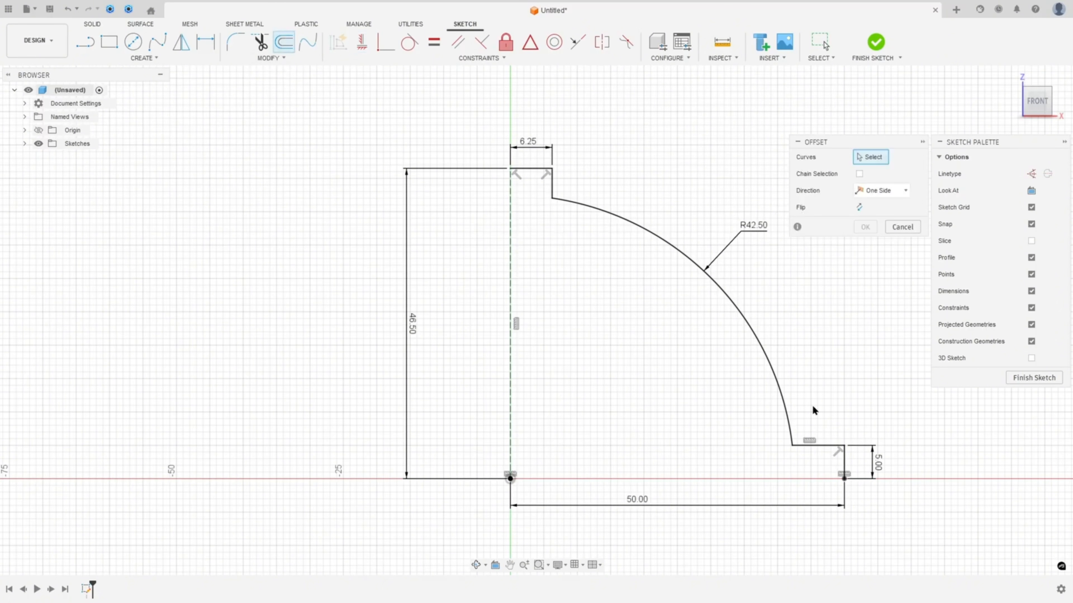
left_click(822, 445)
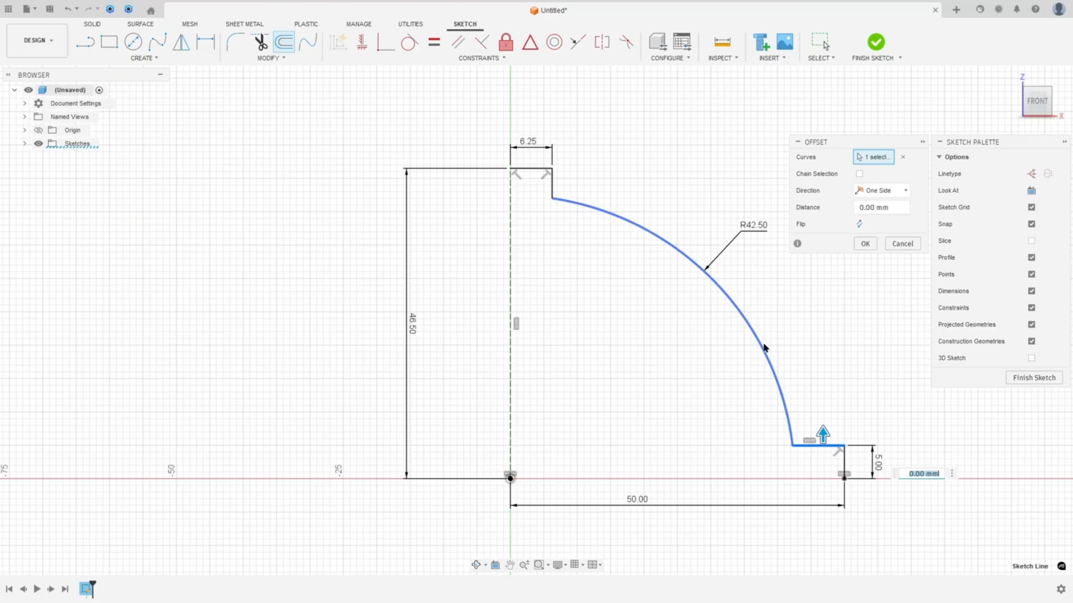
left_click(760, 345)
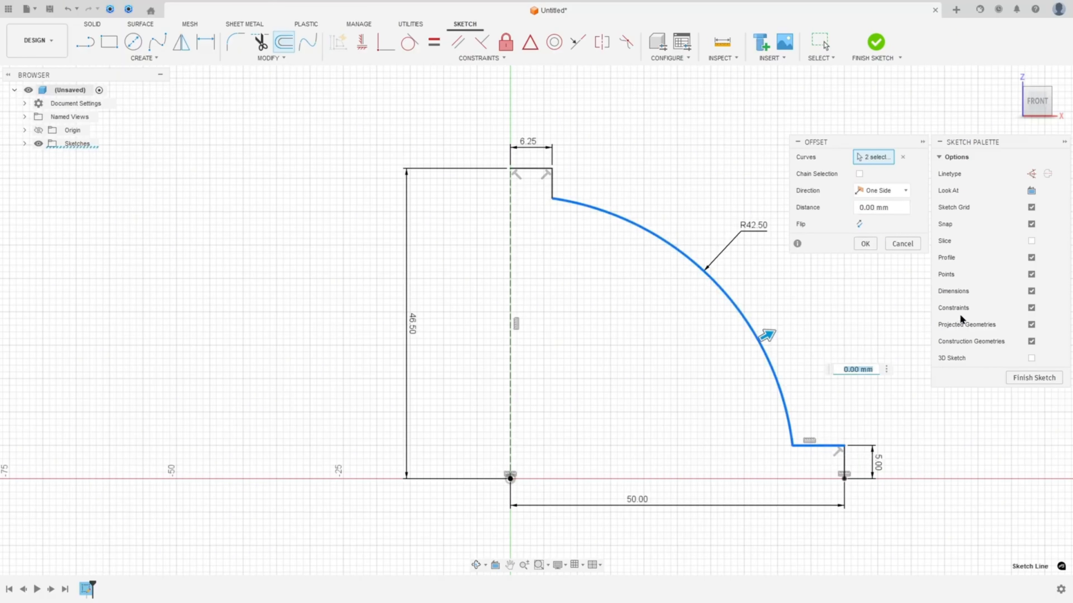
type("-5")
left_click(864, 244)
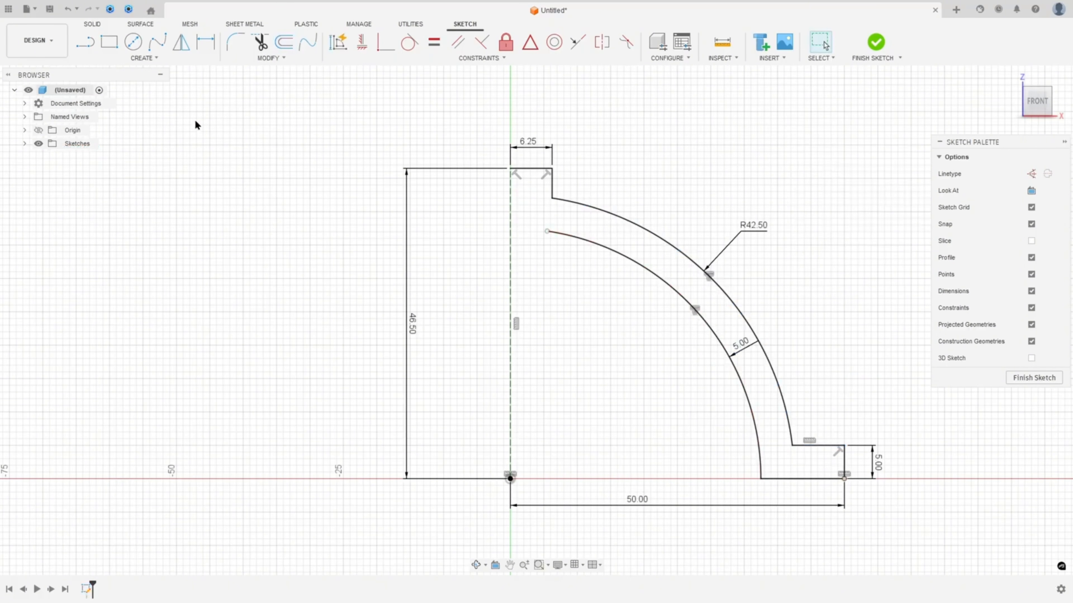
Apply a Coincident constraint between the inner arc's upper endpoint and the vertical construction line.
left_click(380, 45)
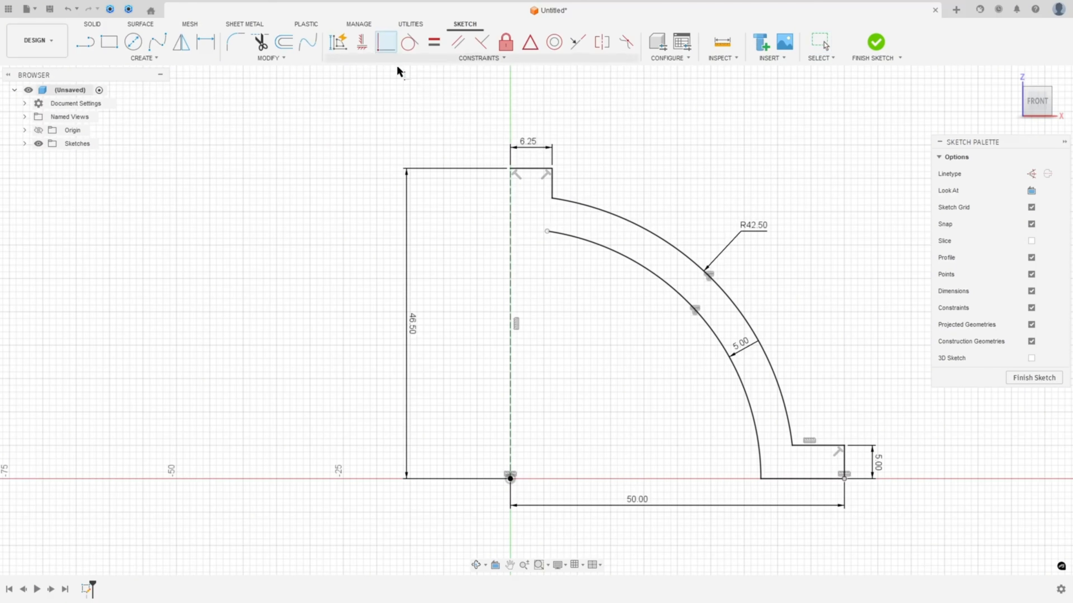
left_click(548, 232)
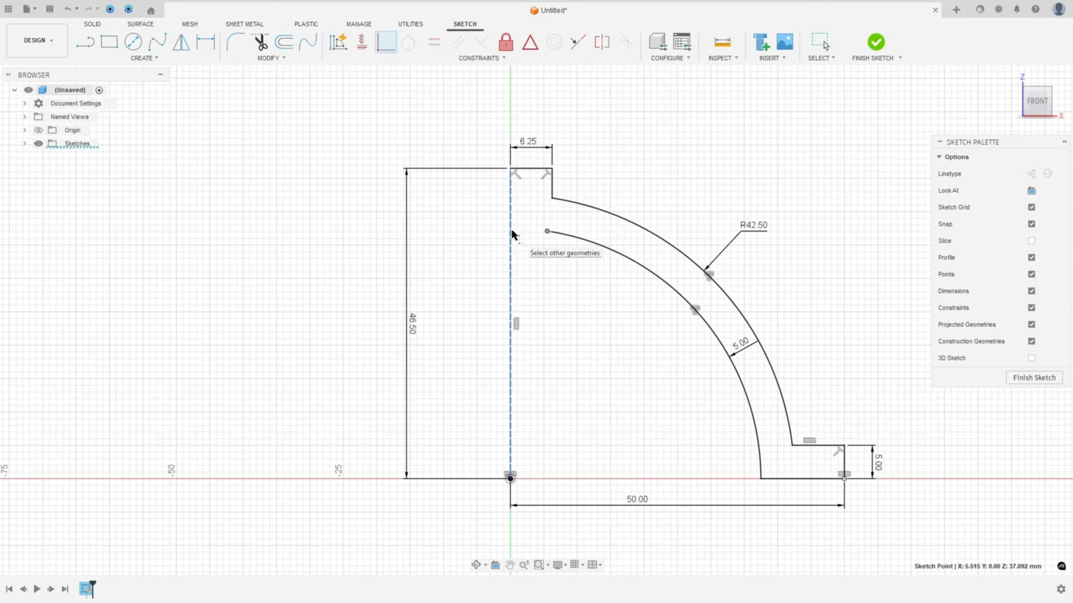
left_click(512, 233)
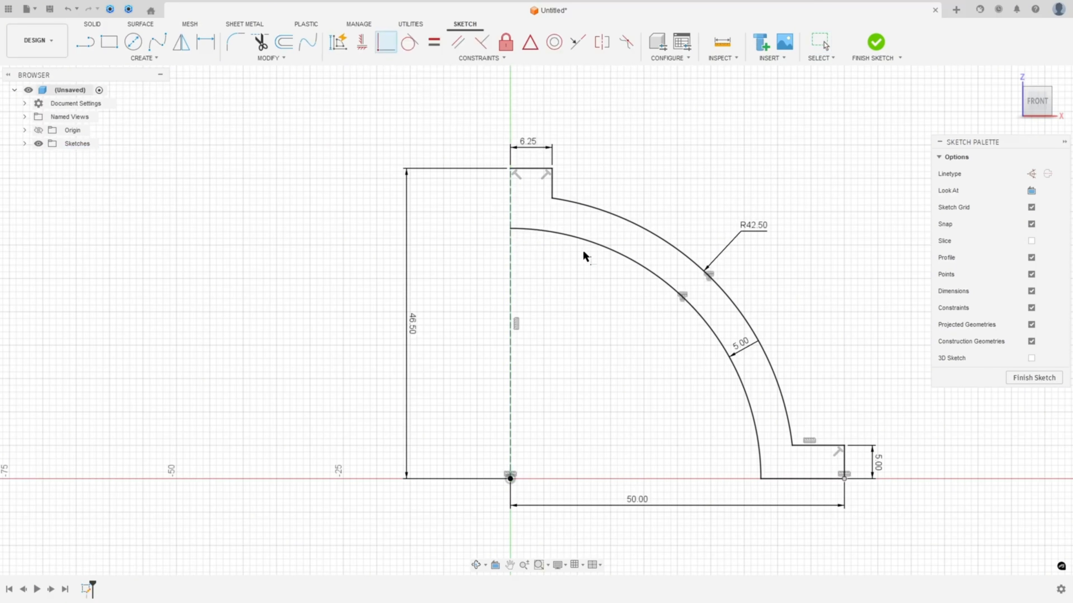
Close the profile with a vertical line from the boss's upper corner to the inner arc's end on the axis, and finish the sketch.
left_click(85, 42)
left_click(510, 169)
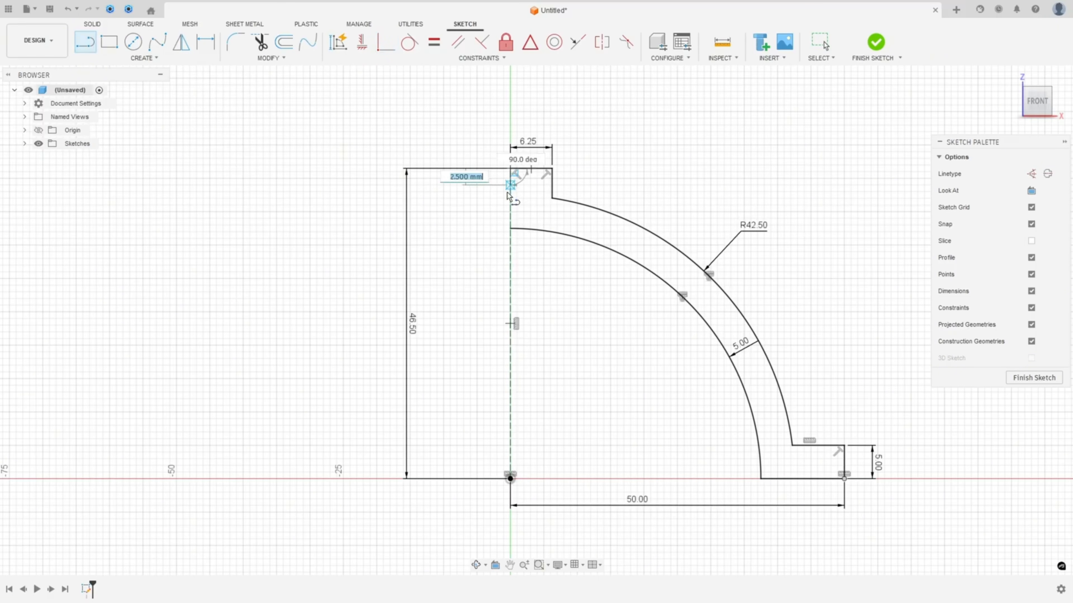
left_click(510, 228)
key("Escape")
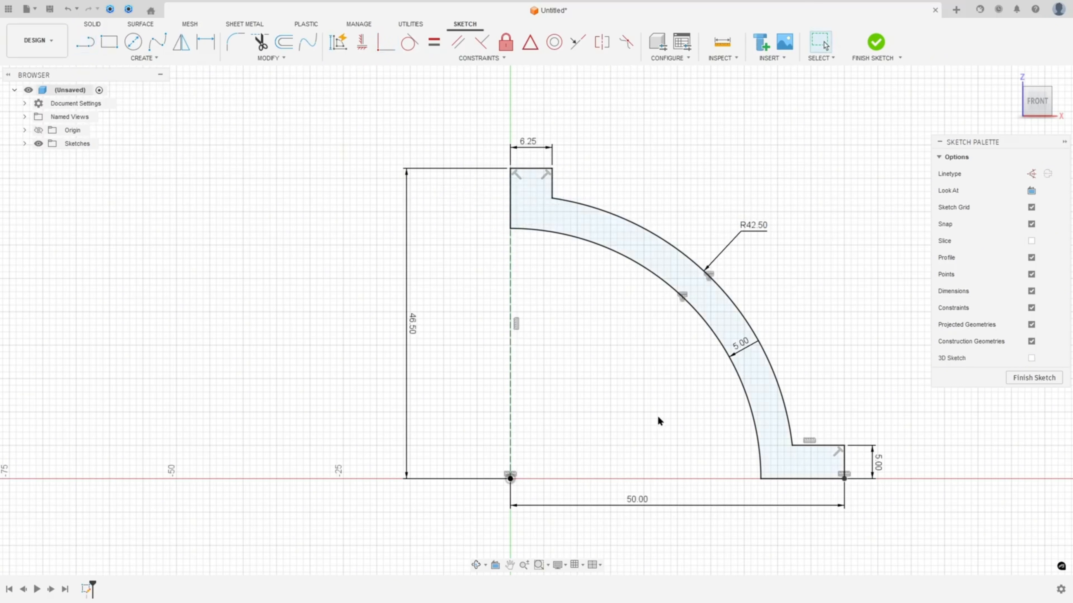
mouse_move(660, 421)
middle_mouse_down()
mouse_move(622, 388)
mouse_move(597, 393)
middle_mouse_up()
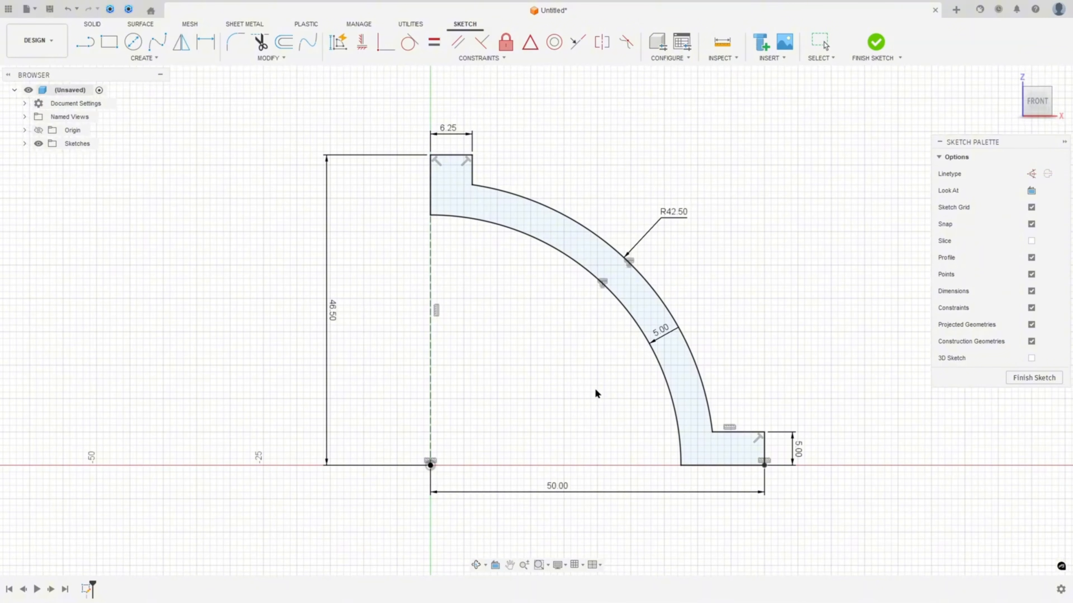
left_click(873, 44)
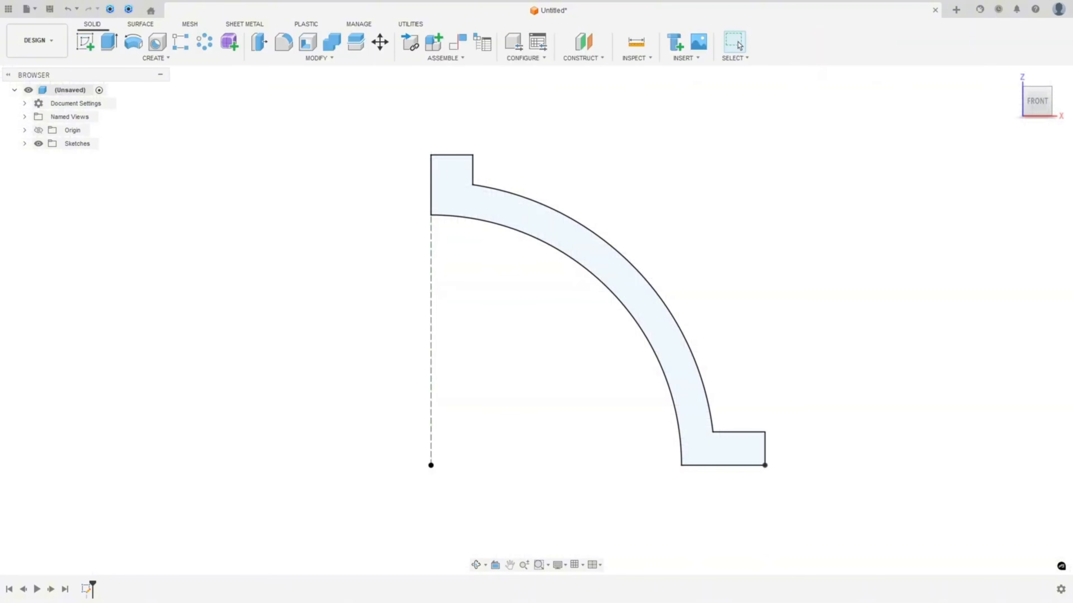
Switch to Draw 91.pdf and draw a small arrow pointing at the rendered dome.
key("alt+Tab")
scroll(301, 377, "up", 2)
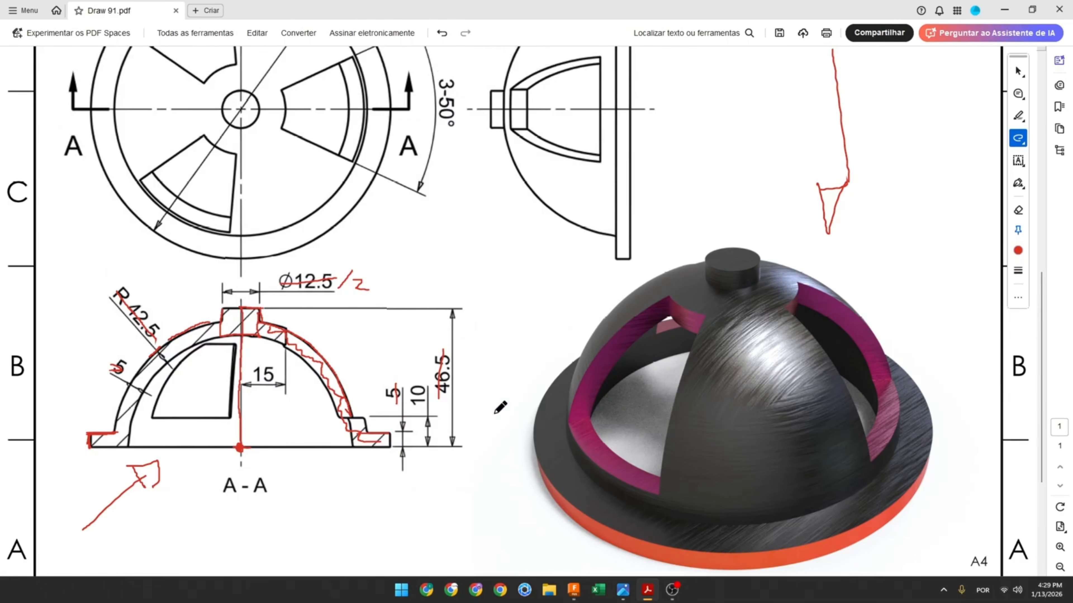
mouse_move(487, 396)
left_mouse_down()
mouse_move(522, 382)
mouse_move(521, 391)
left_mouse_up()
Switch to Fusion and revolve the profile around the vertical construction line as a new body with Full extent.
left_click(573, 591)
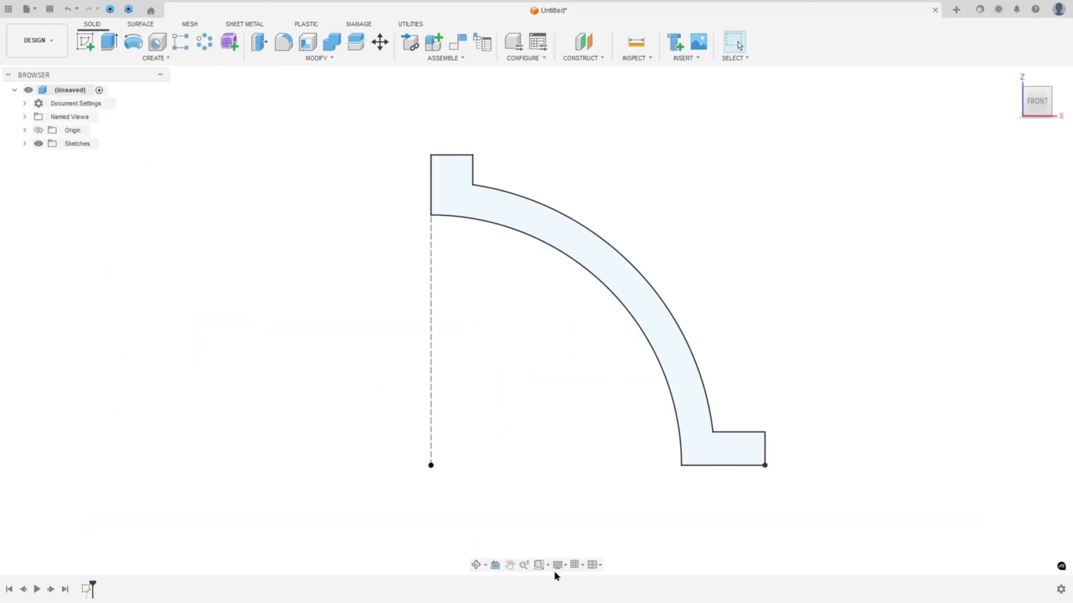
left_click(133, 42)
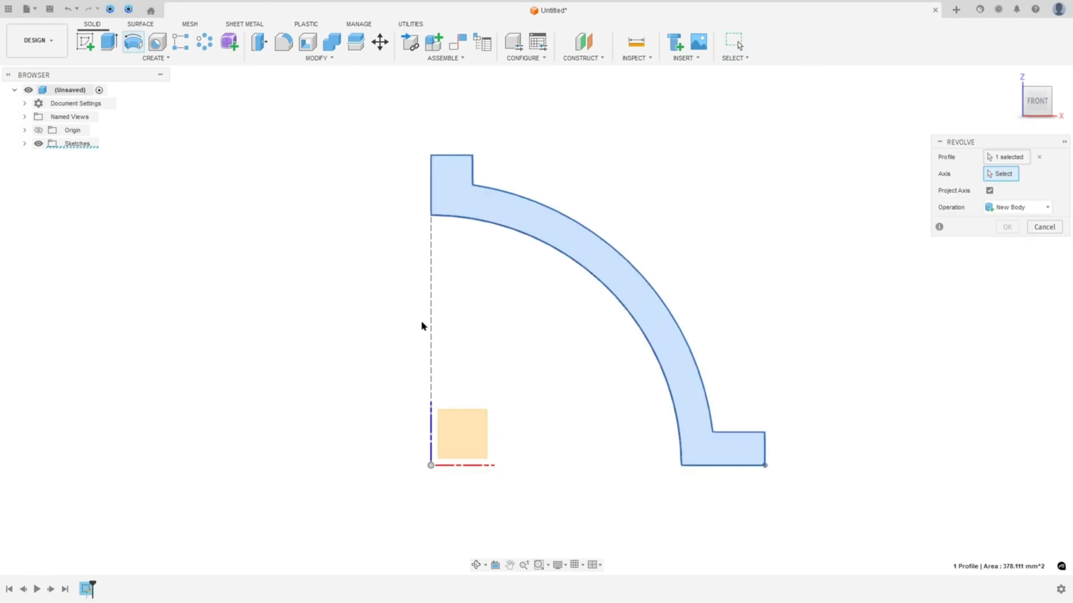
left_click(431, 324)
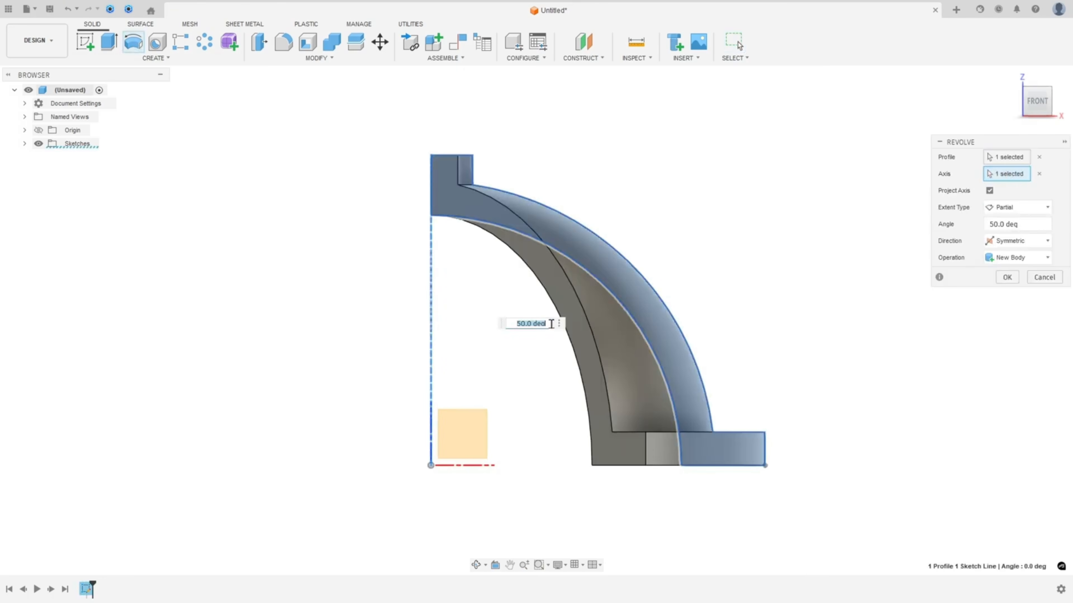
left_click(1012, 208)
left_click(988, 250)
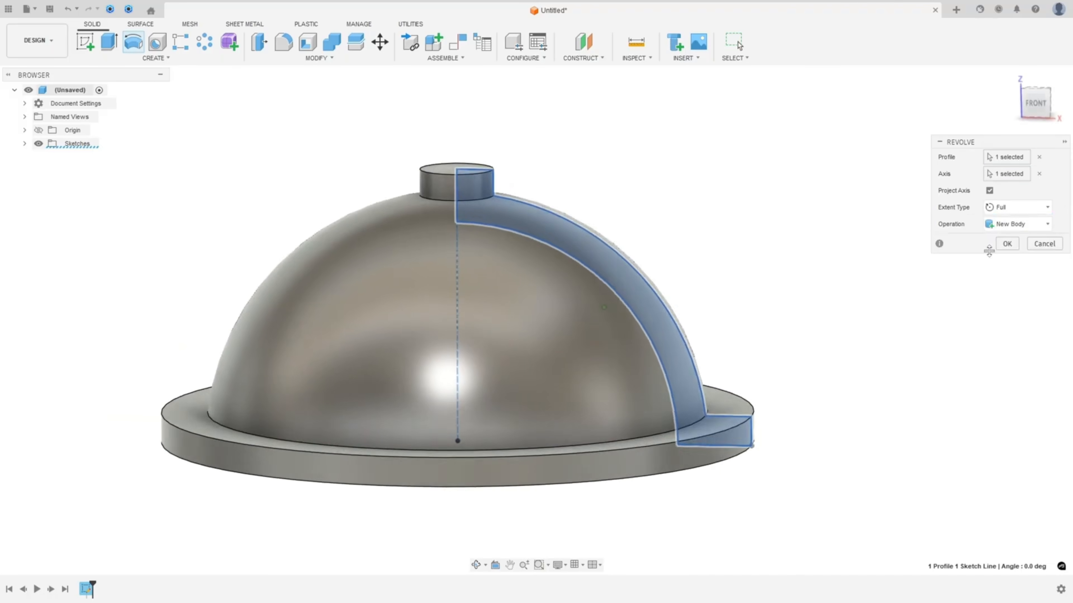
left_click(1007, 244)
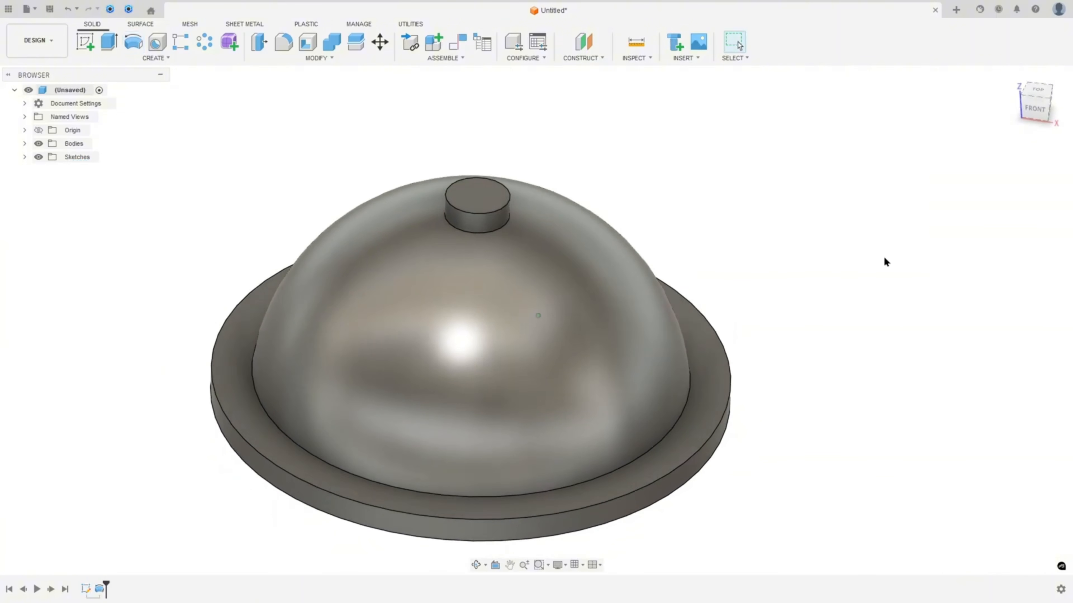
Switch to Draw 91.pdf and mark one window's two radial edges and the 3-50° dimension in the circular view.
middle_click_drag(884, 255, 638, 285, "shift")
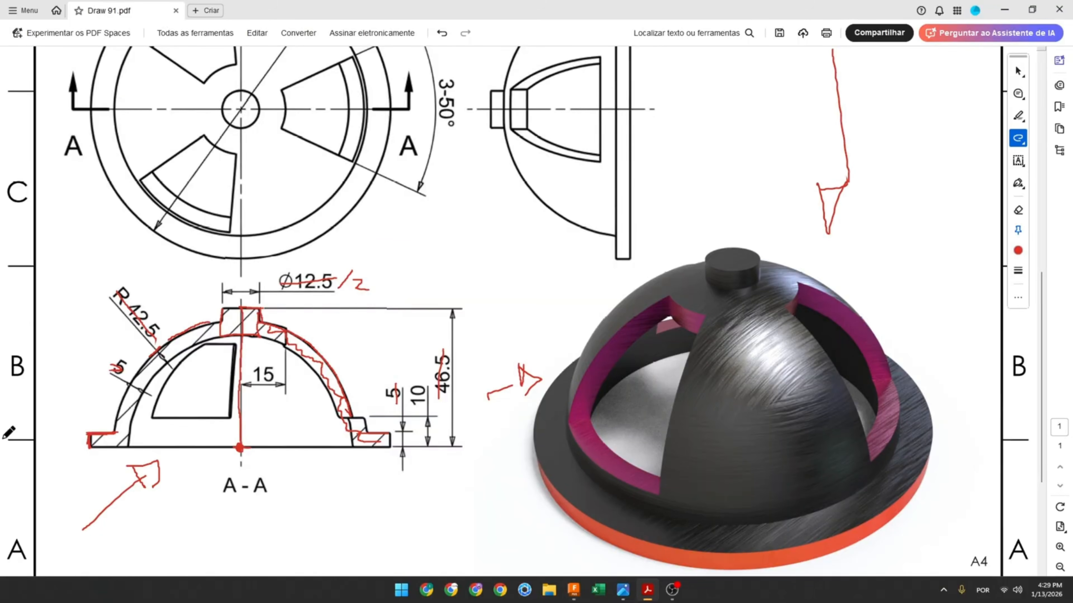
scroll(254, 214, "up", 3)
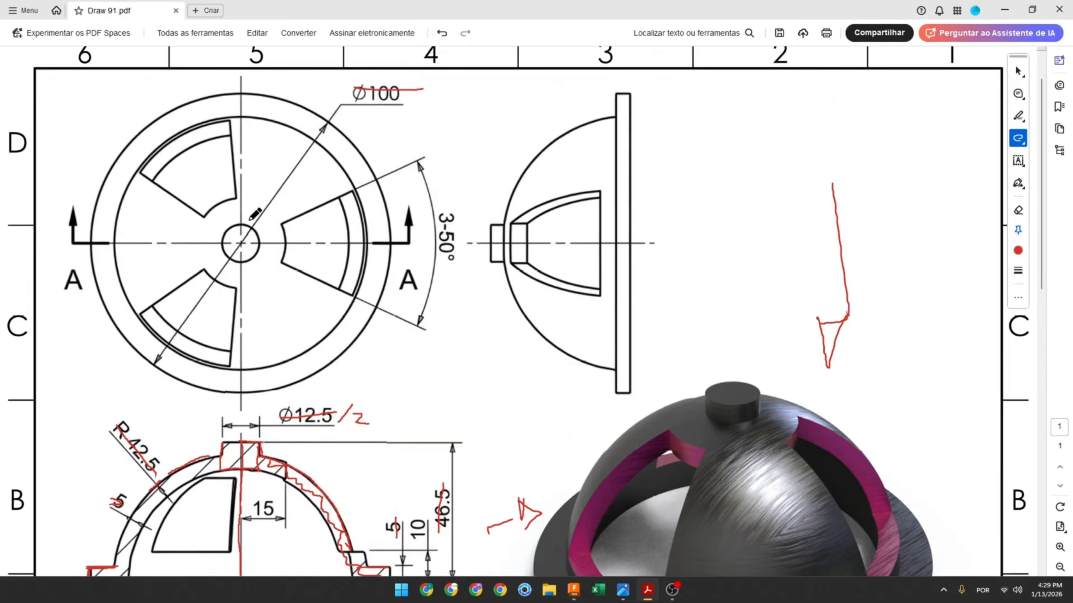
left_click_drag(282, 225, 360, 191)
left_click_drag(282, 263, 362, 294)
left_click_drag(446, 224, 449, 265)
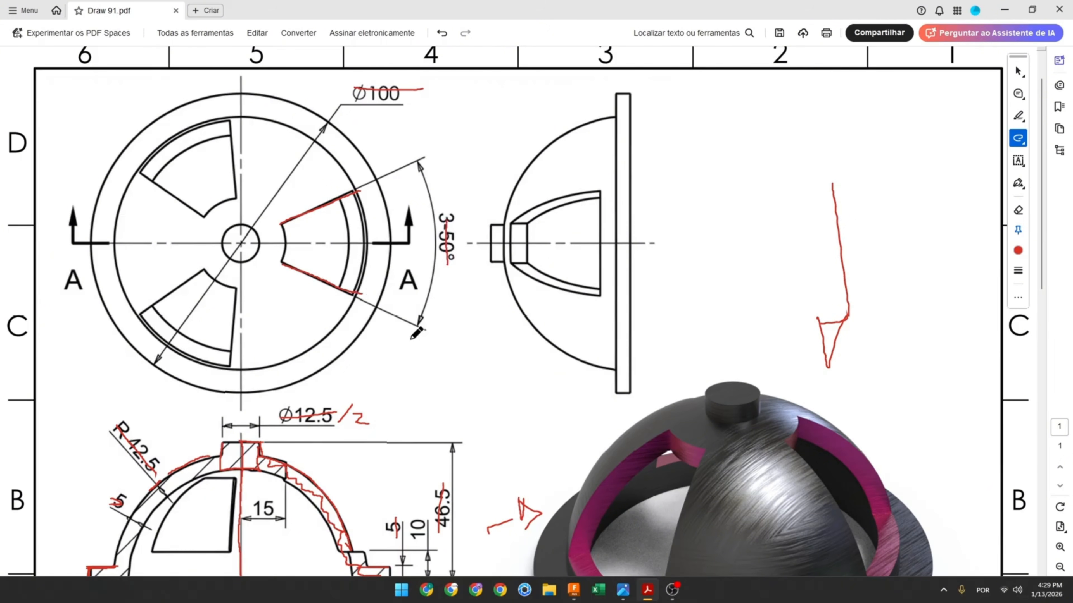
Undo all the red markup strokes on the drawing.
scroll(416, 334, "down", 3)
key("ctrl+z")
key("ctrl+z")
key("ctrl+z")
key("ctrl+z")
key("ctrl+z")
key("ctrl+z")
key("ctrl+z")
key("ctrl+z")
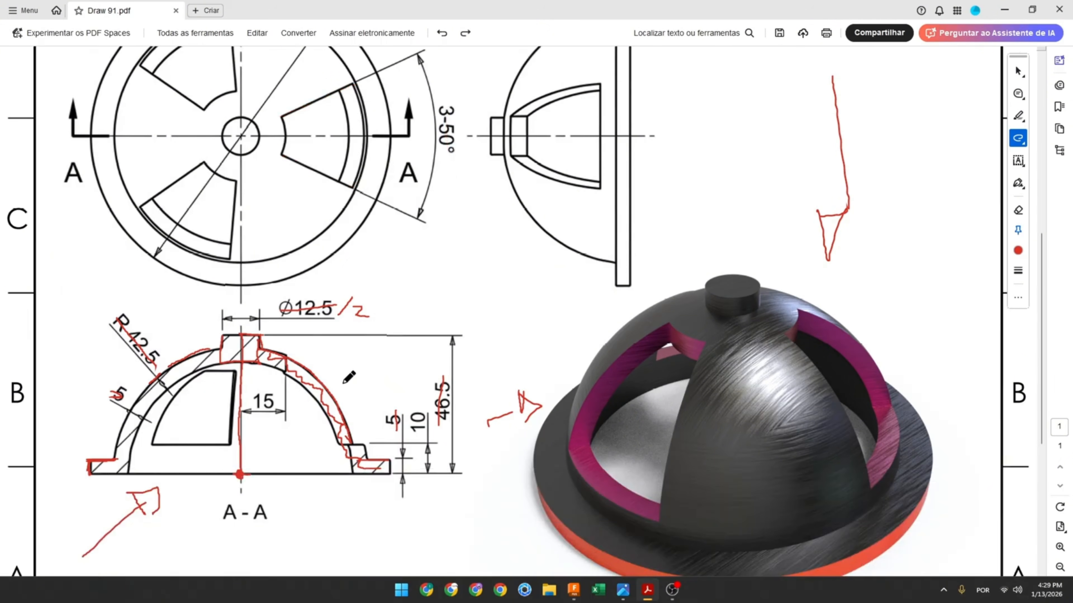
key("ctrl+z")
key("ctrl+z")
key("ctrl+z")
key("ctrl+z")
key("ctrl+z")
key("ctrl+z")
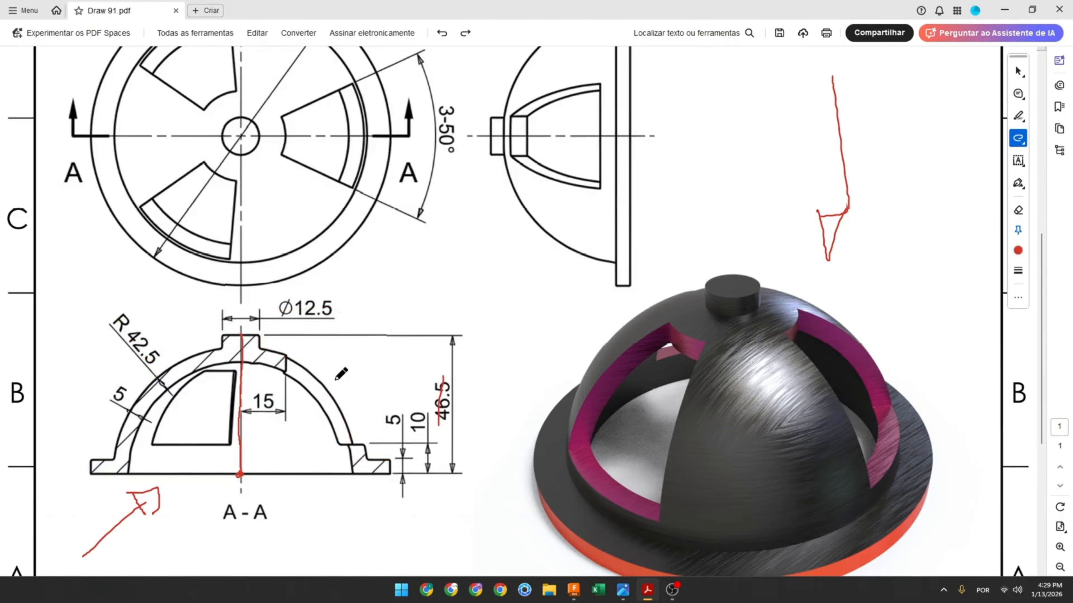
Trace the window's cut profile on section A-A and mark the 15 and 10 dimensions and the base line.
scroll(271, 397, "up", 3, "ctrl")
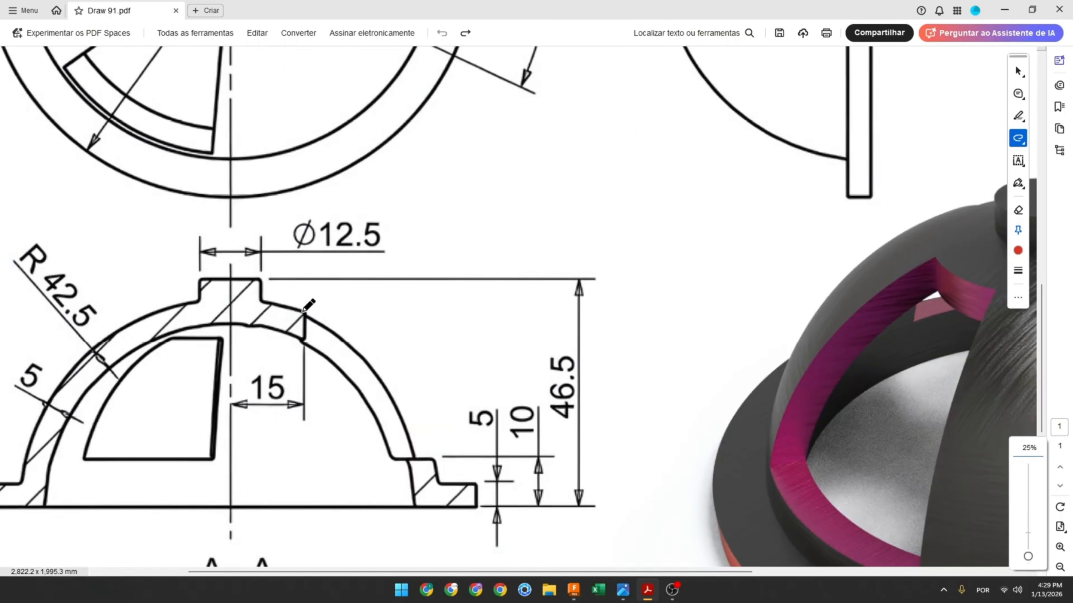
mouse_move(303, 312)
left_mouse_down()
mouse_move(298, 343)
mouse_move(329, 329)
mouse_move(363, 357)
mouse_move(399, 405)
mouse_move(409, 456)
mouse_move(380, 433)
mouse_move(352, 374)
mouse_move(311, 342)
left_mouse_up()
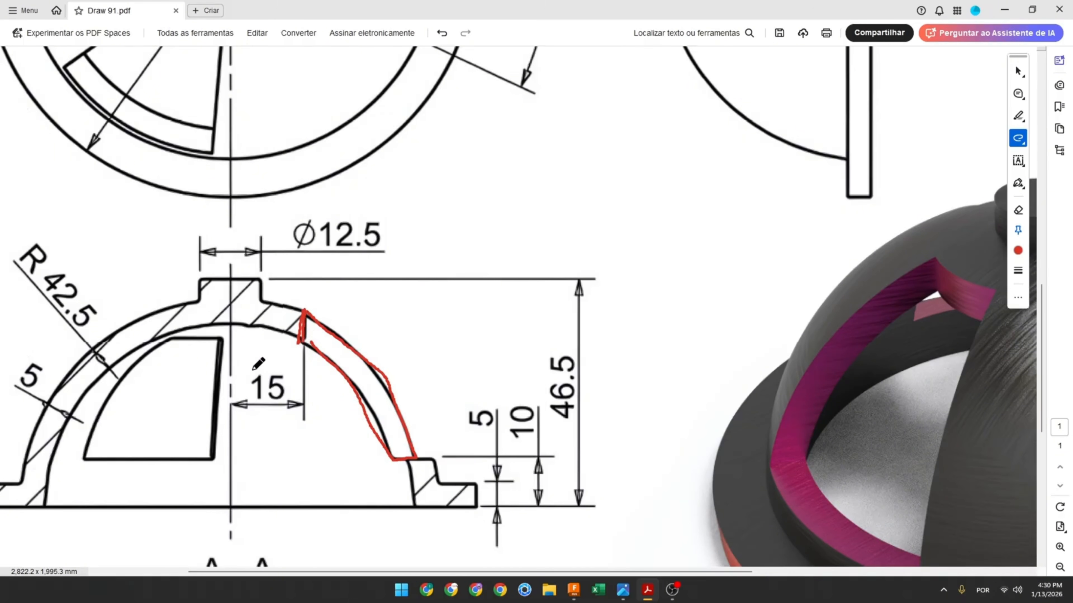
scroll(348, 391, "down", 1)
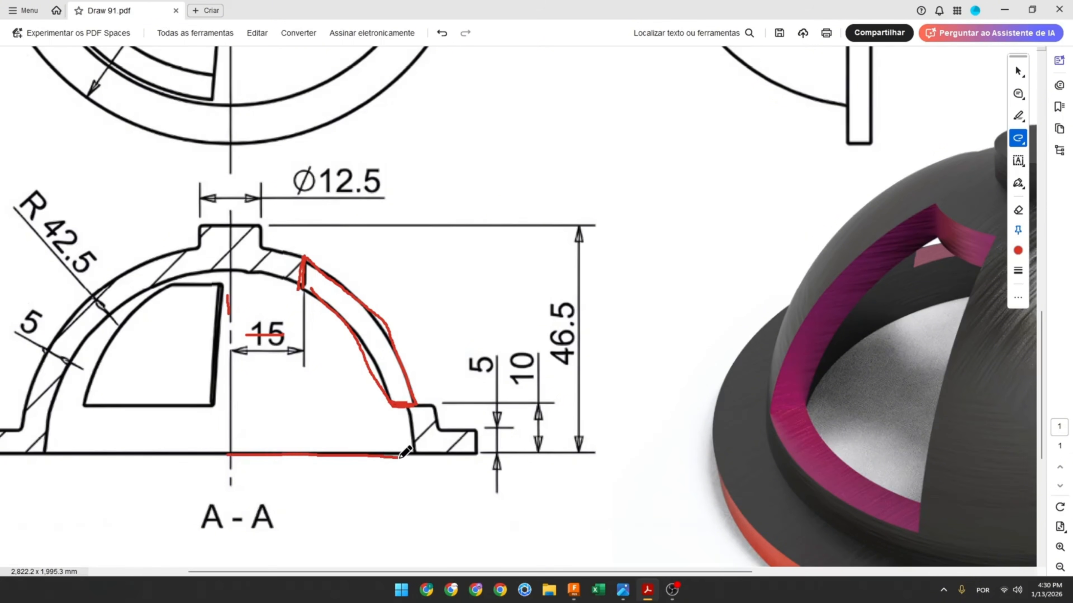
left_click_drag(473, 454, 475, 454)
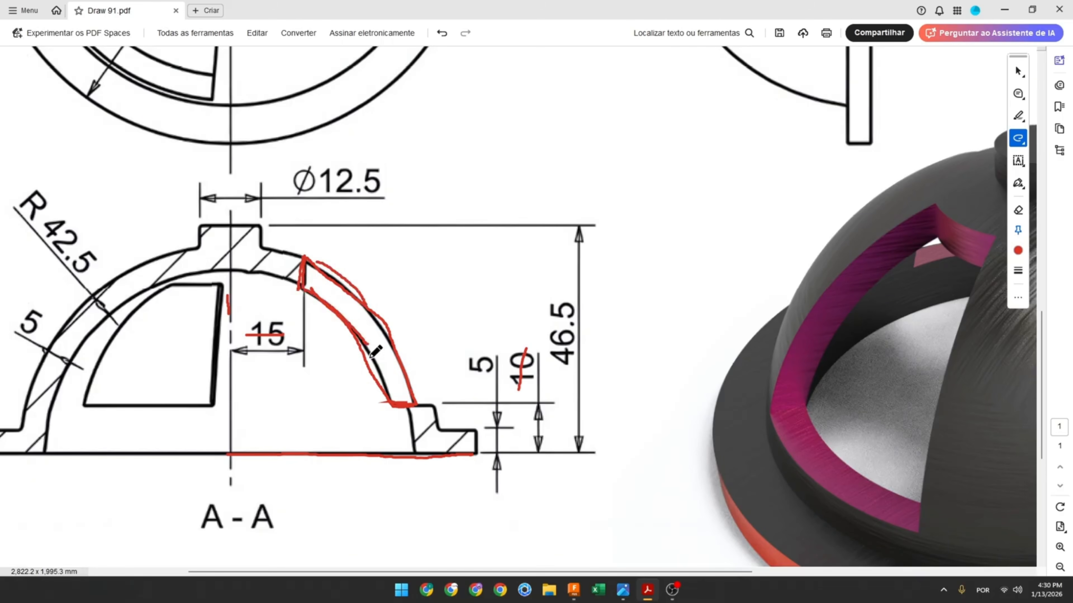
Switch to Fusion and start a new sketch on the front origin plane.
left_click(573, 589)
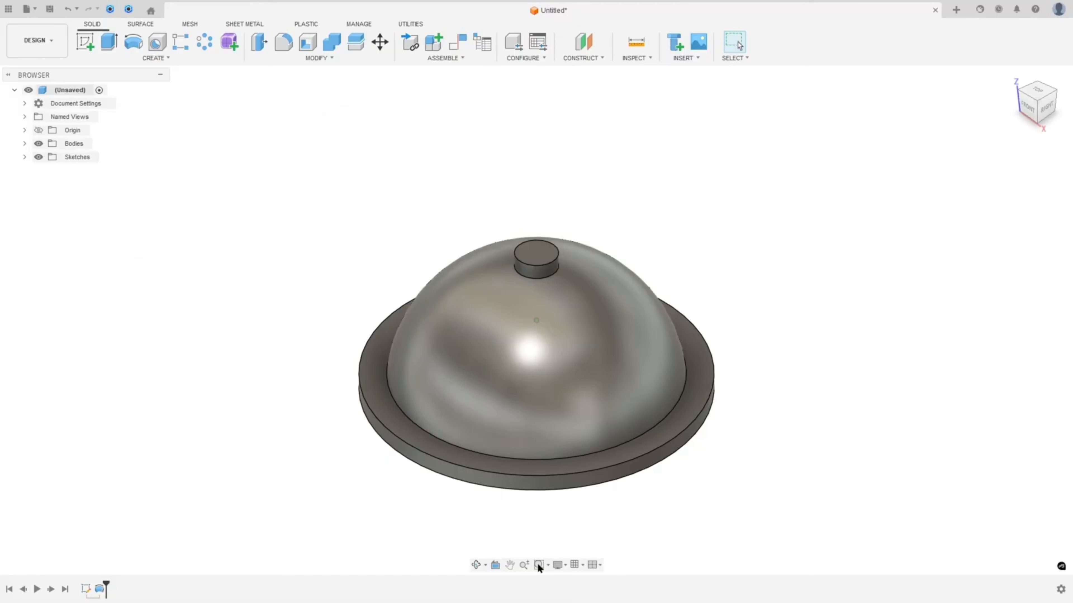
left_click(82, 38)
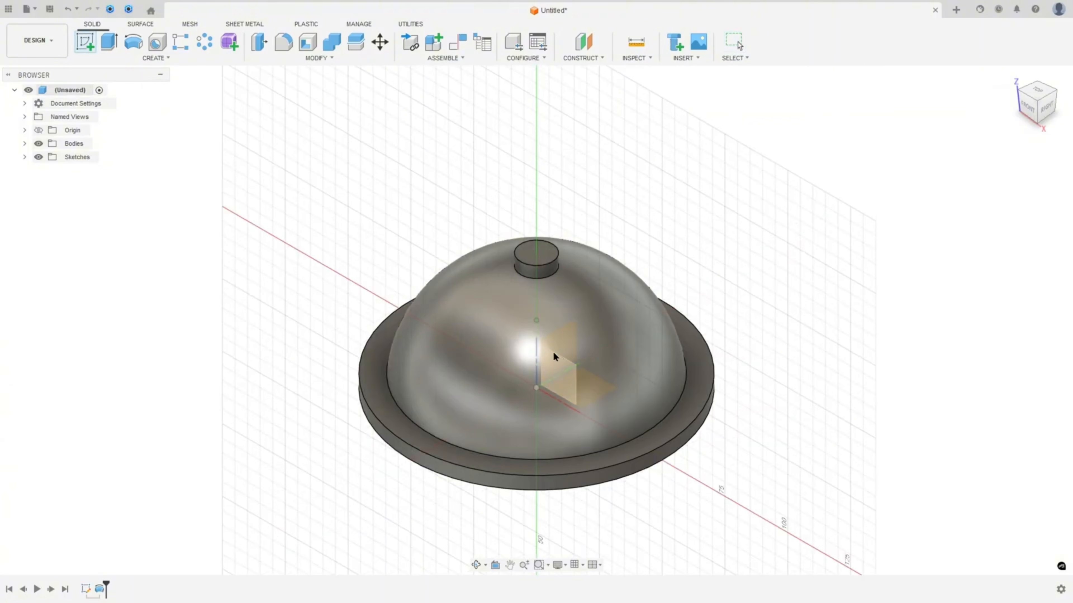
left_click(560, 369)
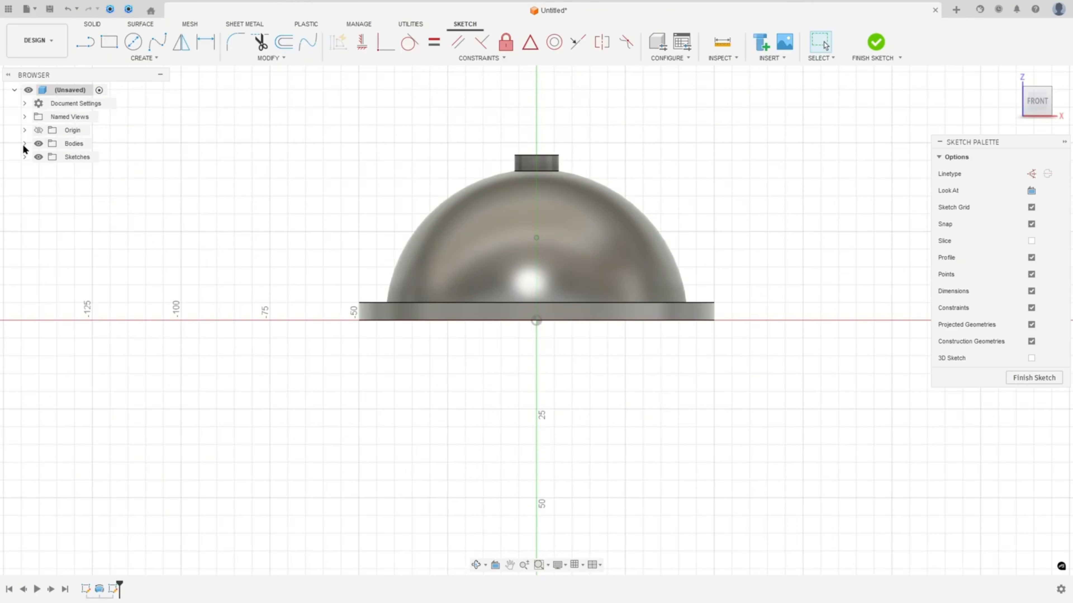
Show Sketch1 and hide Body1.
left_click(24, 157)
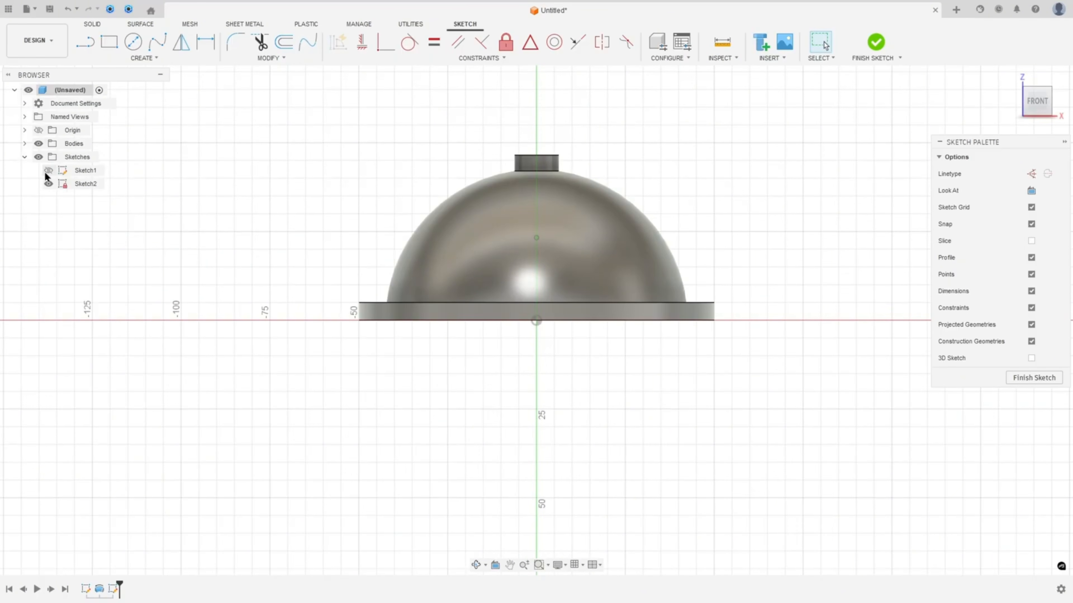
left_click(25, 144)
left_click(49, 157)
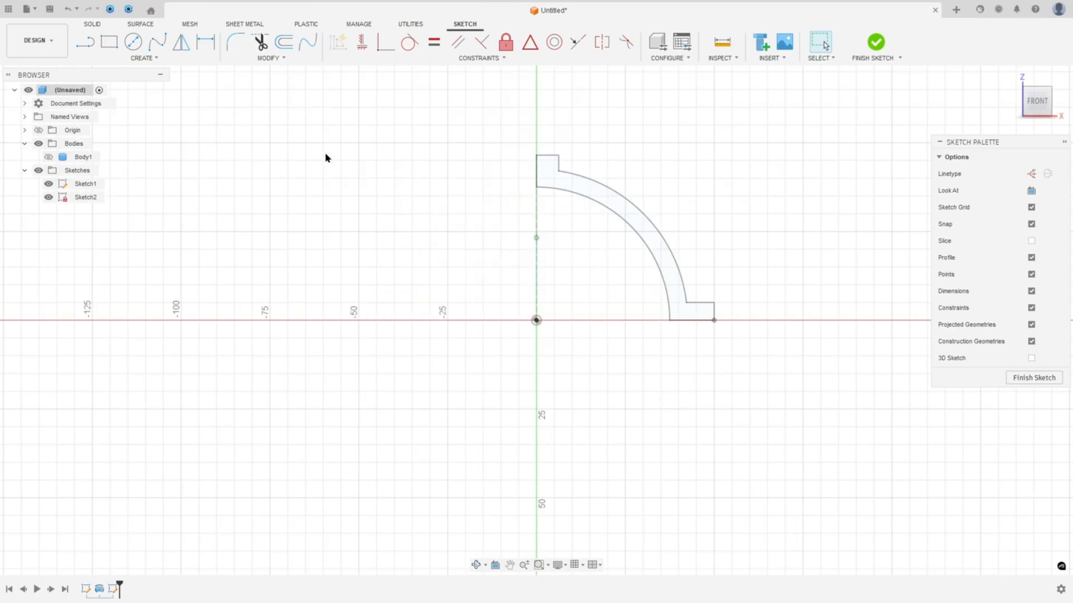
Project the dome's outer and inner arcs from Sketch1 into the current sketch.
left_click(148, 58)
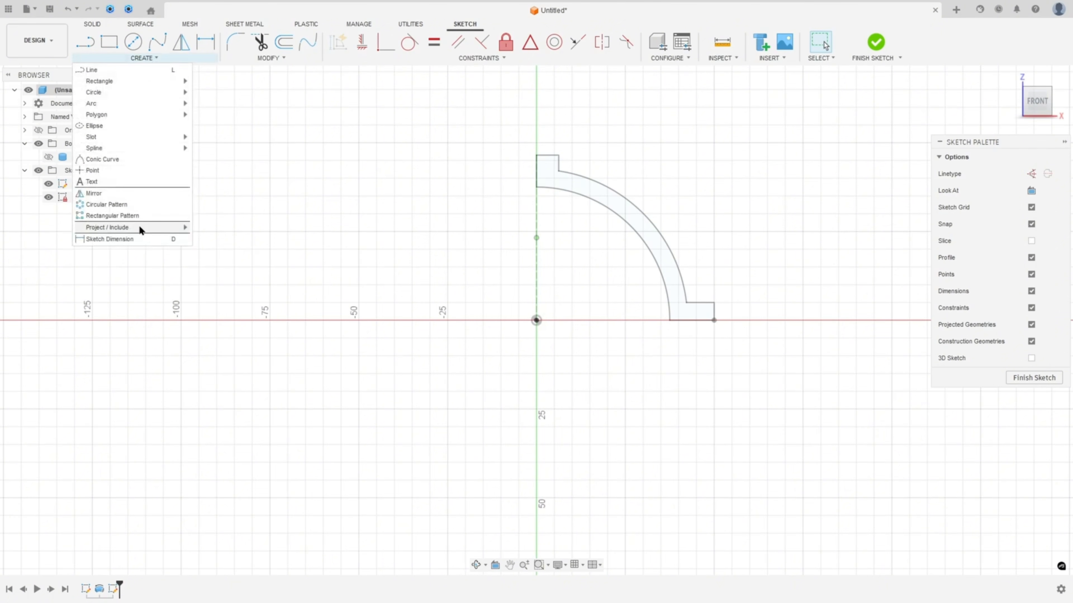
mouse_move(138, 227)
left_click(209, 231)
scroll(774, 244, "up", 5)
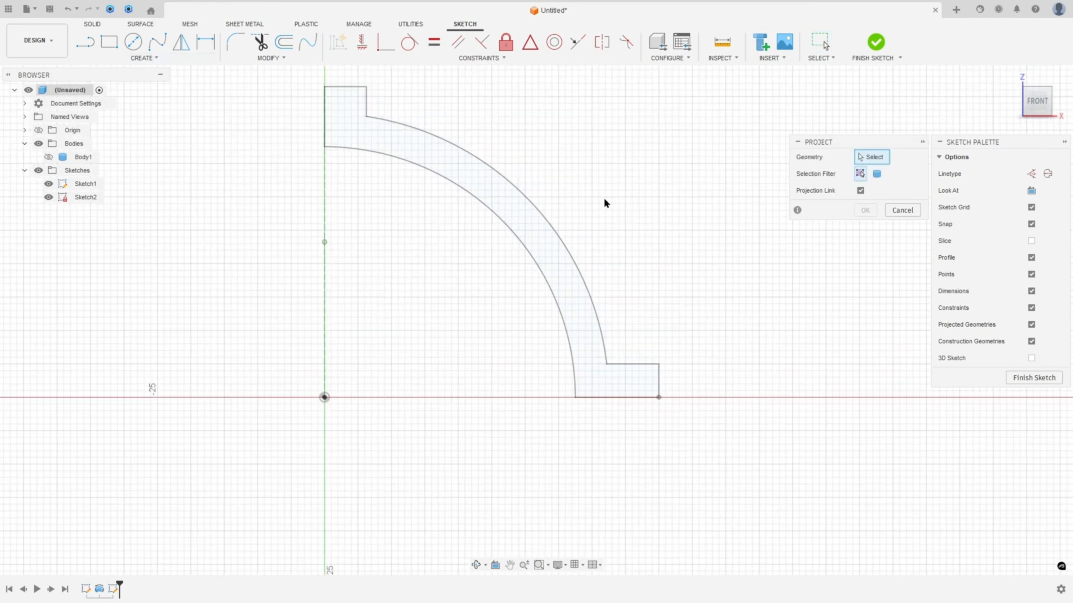
left_click(527, 201)
left_click(498, 217)
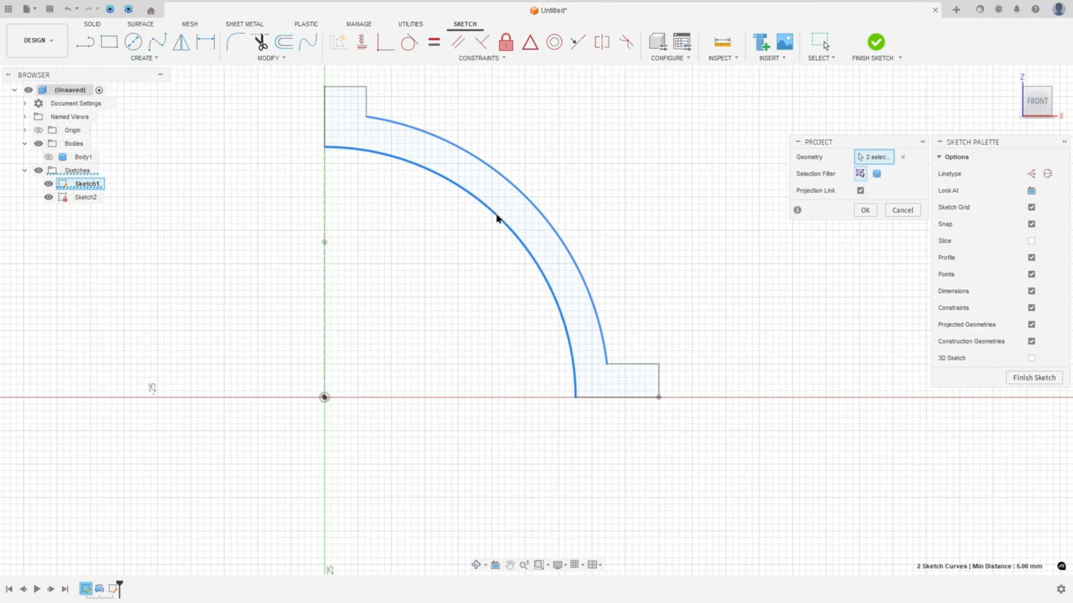
left_click(865, 210)
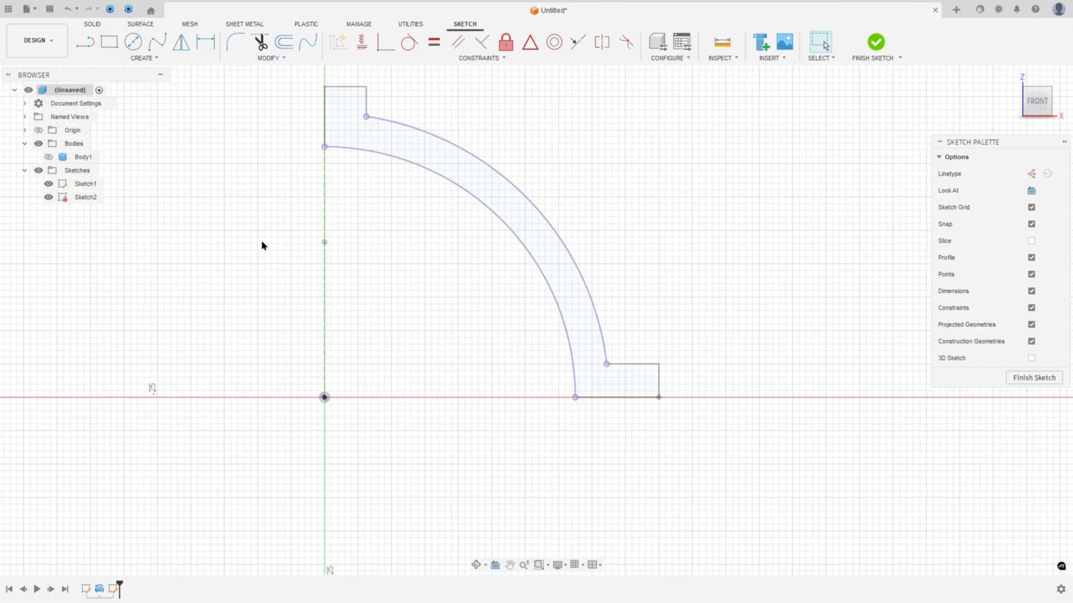
Draw a vertical line about 15.6 mm from the dome's axis and a horizontal line about 10 mm above the base between the arcs.
key("l")
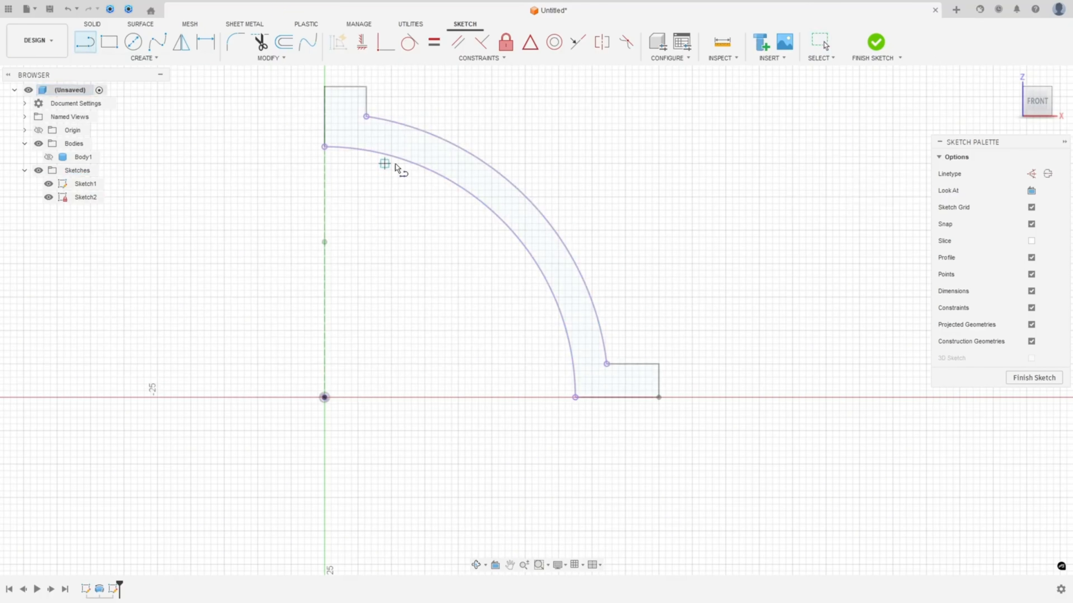
left_click(428, 133)
double_click(428, 170)
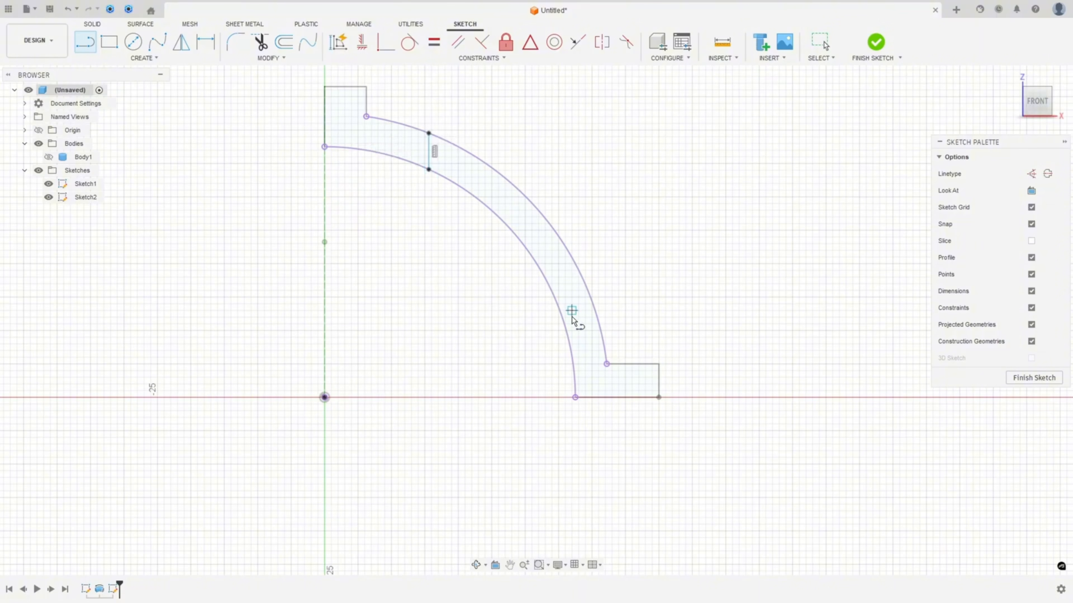
left_click(565, 330)
double_click(601, 330)
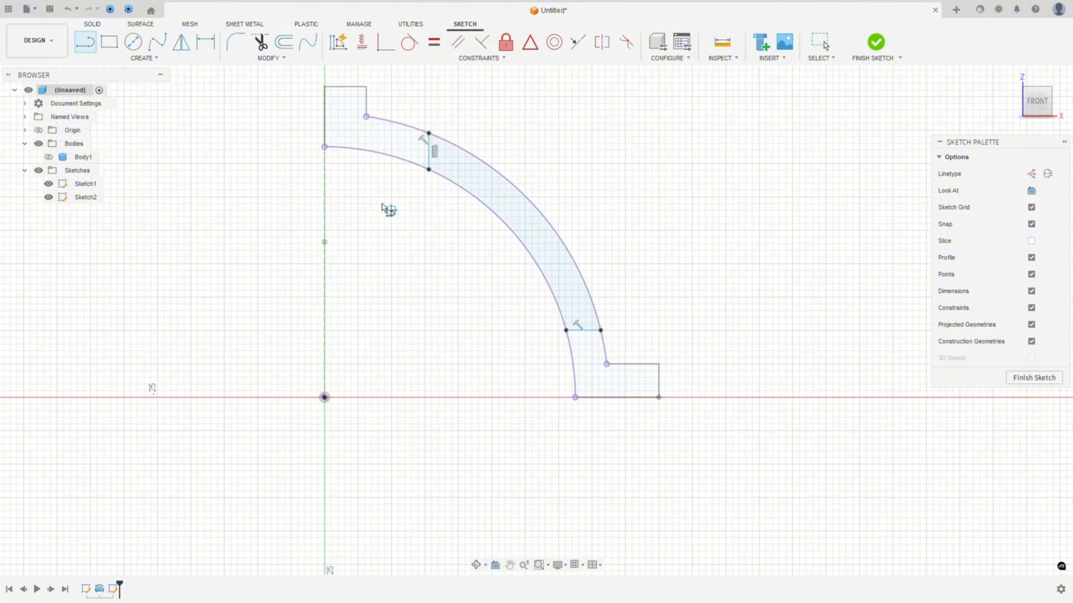
Dimension the vertical line at 15 mm from the dome's central axis.
left_click(205, 44)
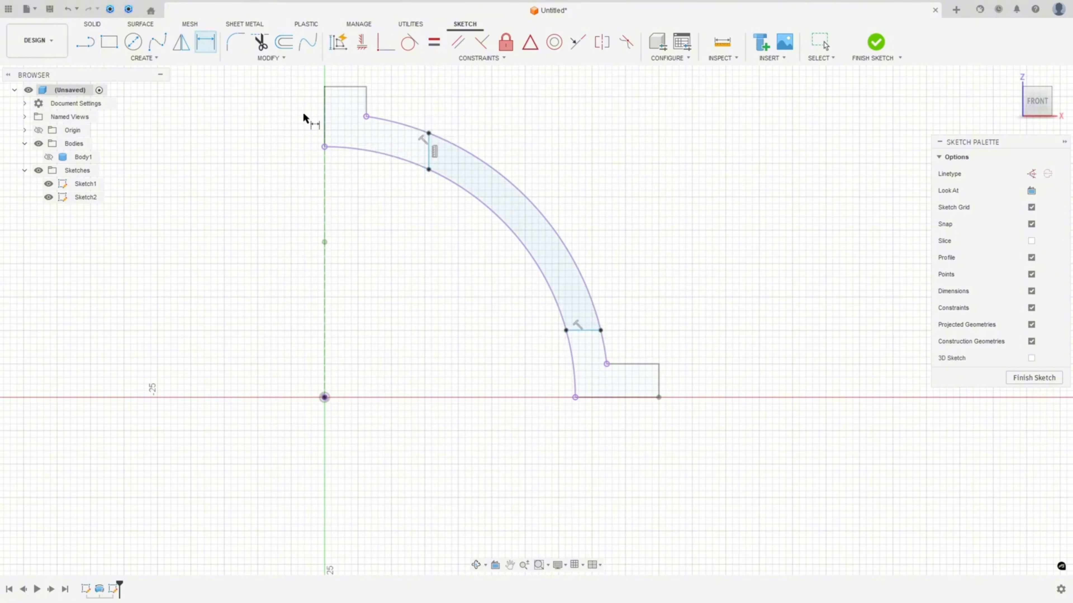
left_click(429, 155)
left_click(324, 239)
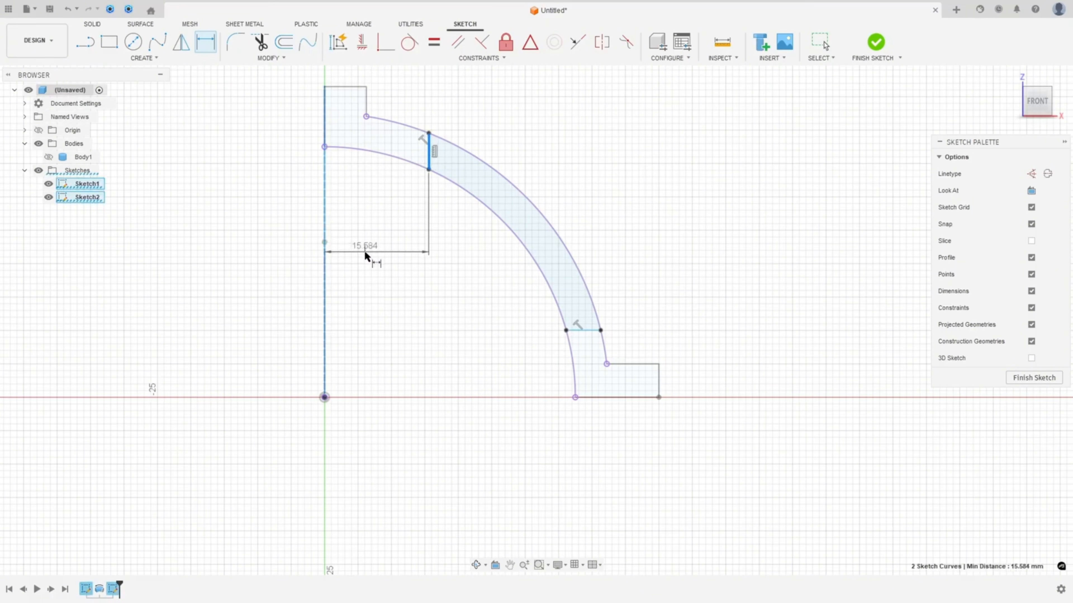
left_click(365, 251)
type("15")
key("Return")
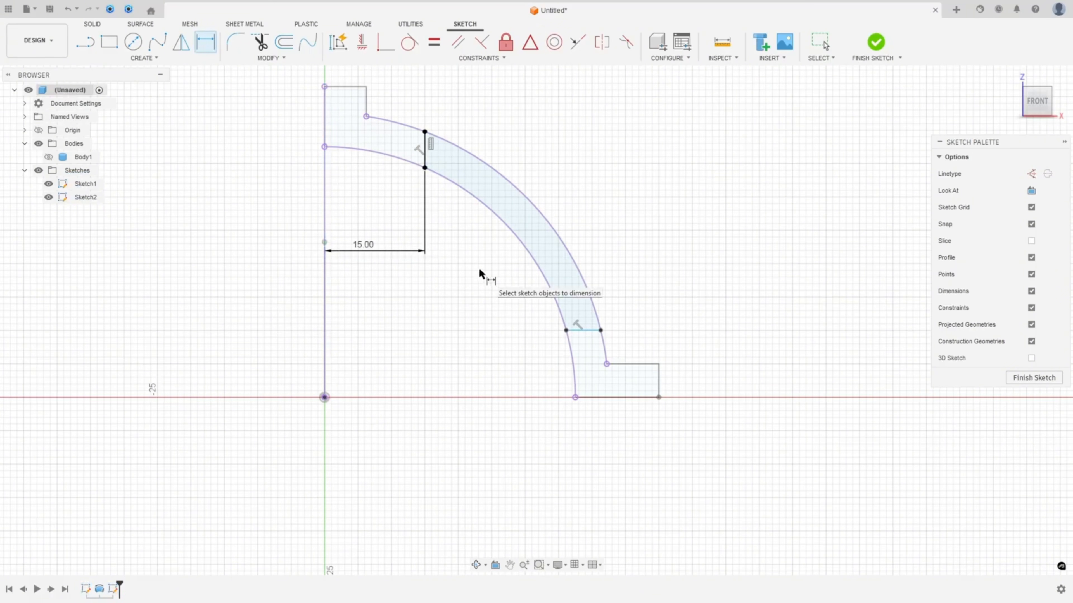
key("Escape")
Hide Sketch1 and dimension the horizontal line at 10 mm above the origin.
left_click(49, 183)
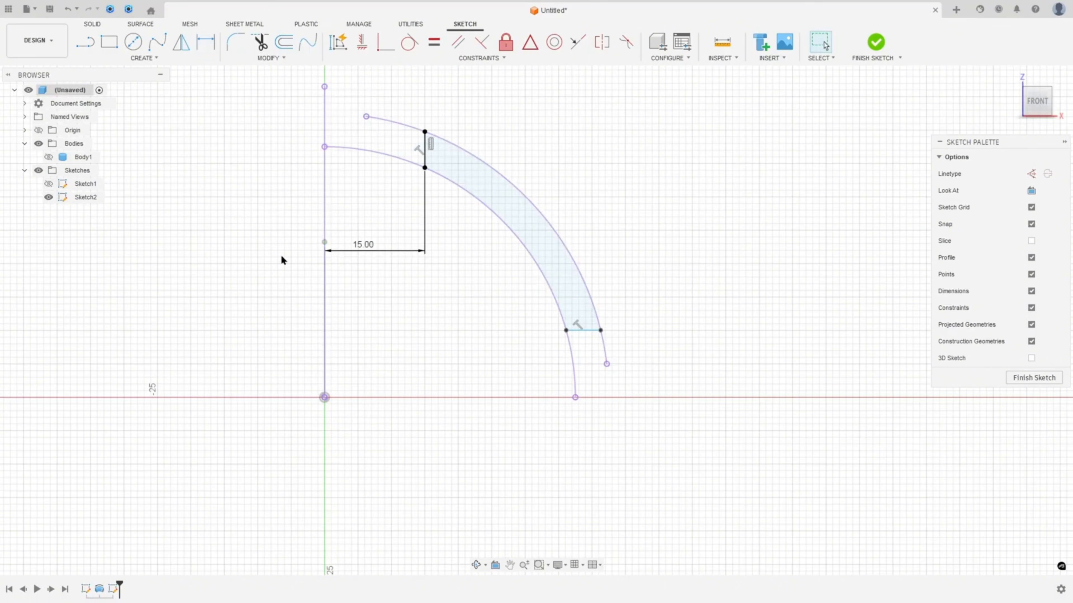
key("d")
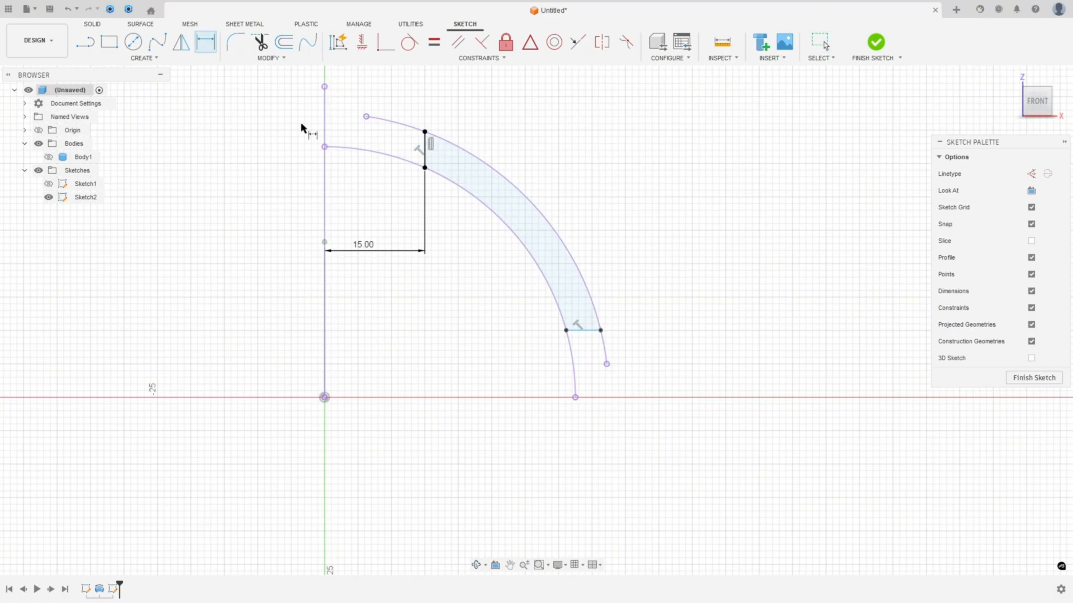
left_click(581, 331)
left_click(324, 397)
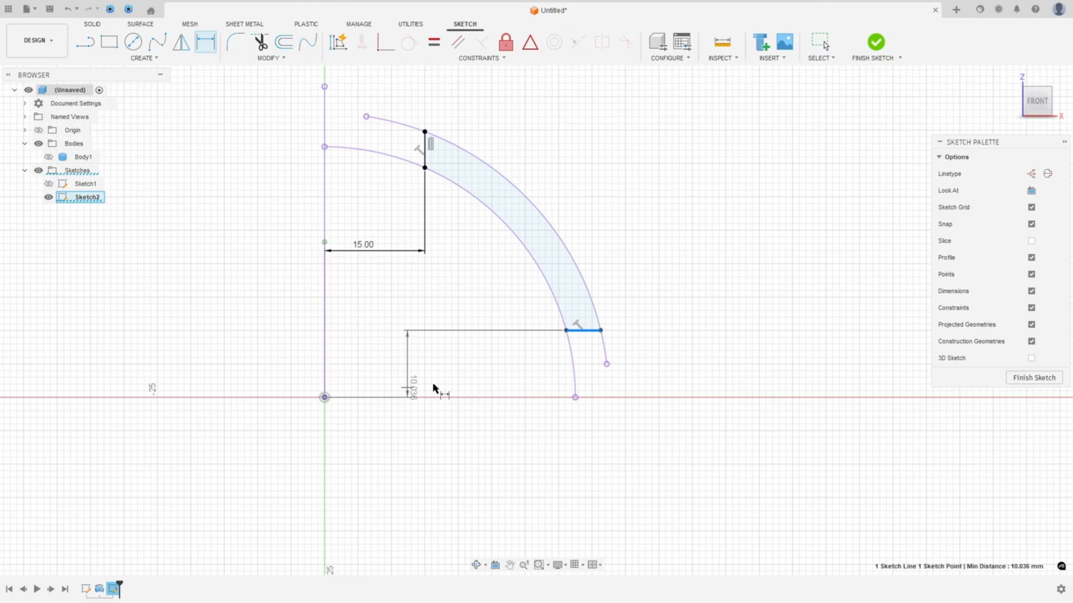
left_click(656, 371)
type("10")
key("Return")
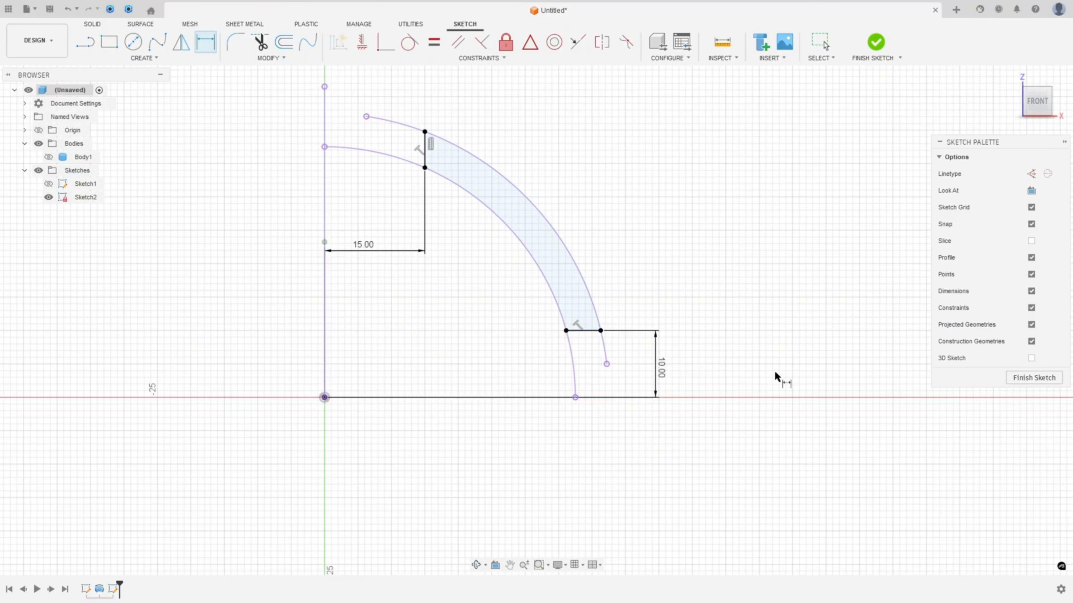
Check that the window profile between the arcs is closed and finish the sketch.
left_click(539, 226)
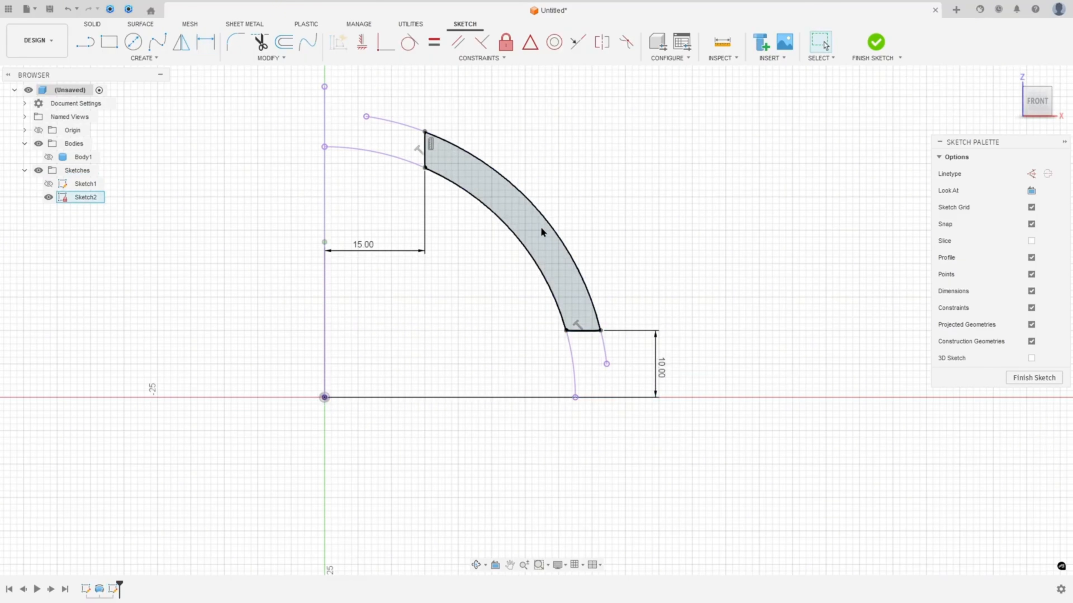
left_click(791, 146)
left_click(877, 42)
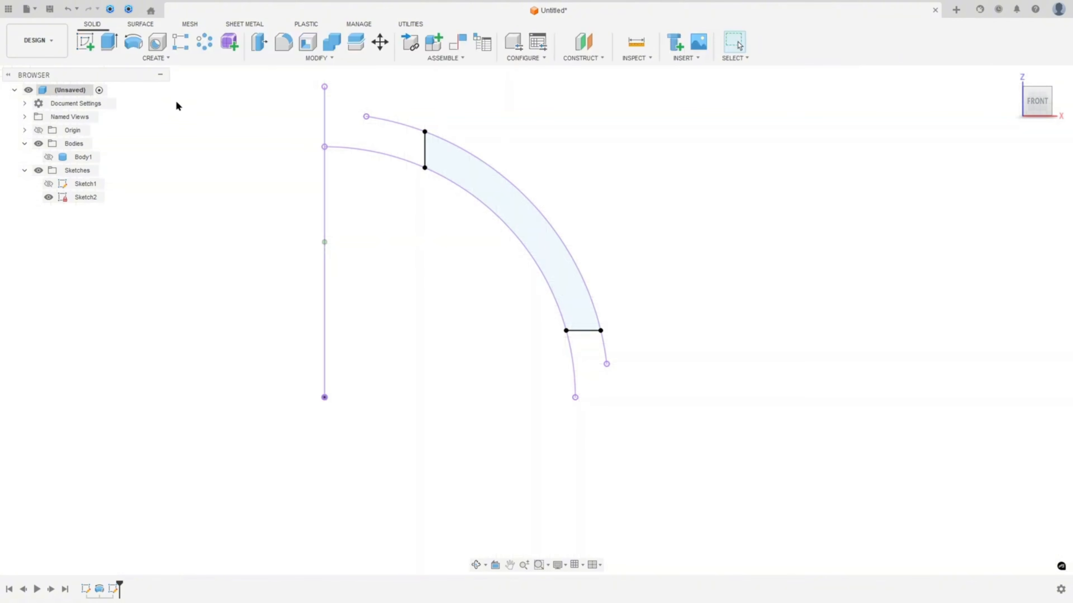
Start a revolve cut of the window profile around the dome's vertical axis, with Body1 shown and a Partial extent.
left_click(138, 44)
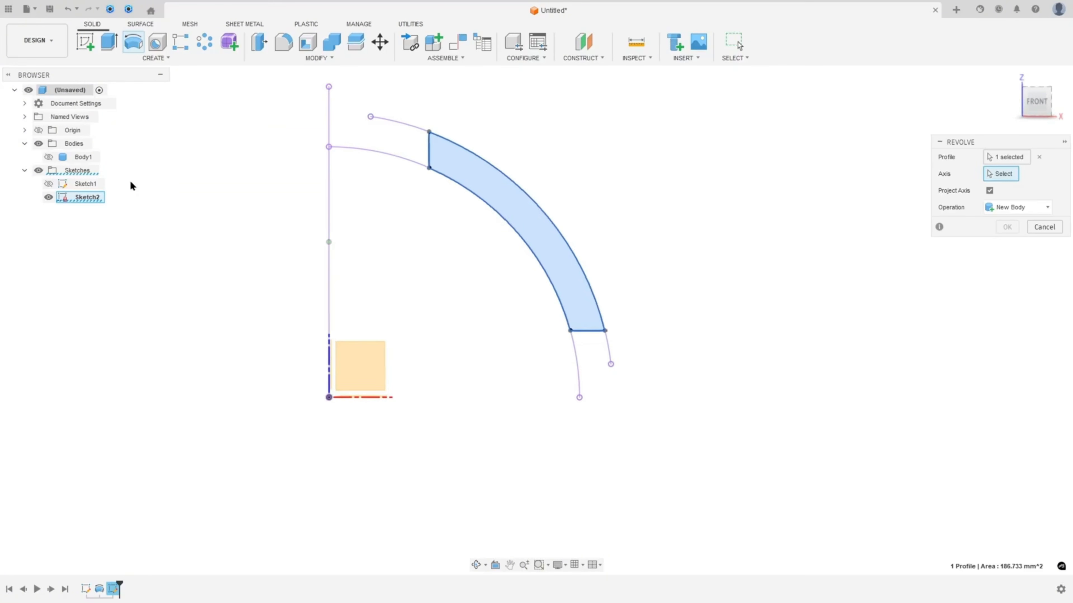
left_click(330, 352)
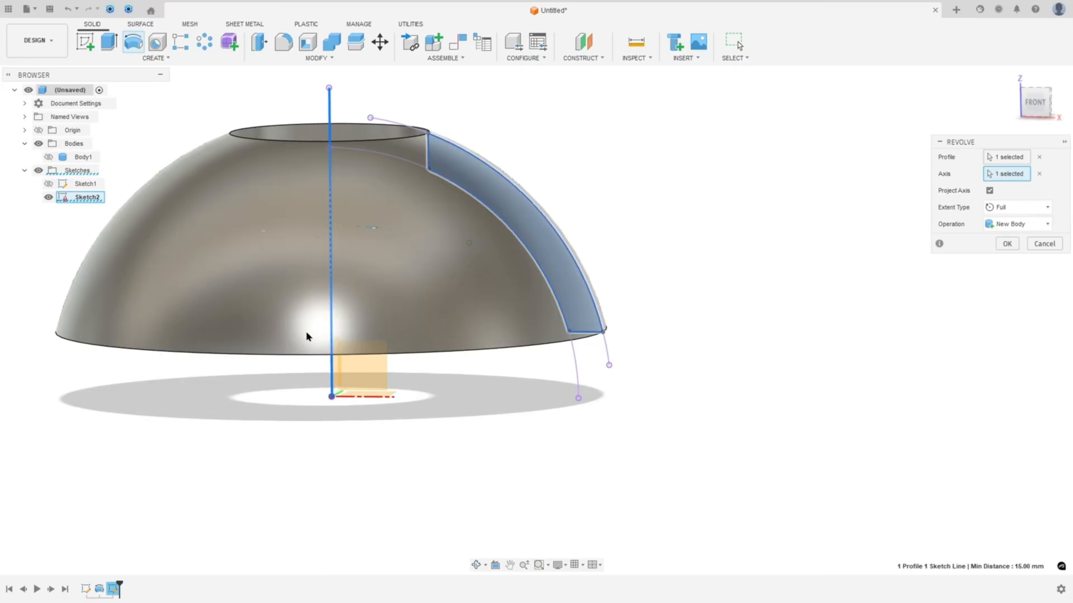
left_click(49, 157)
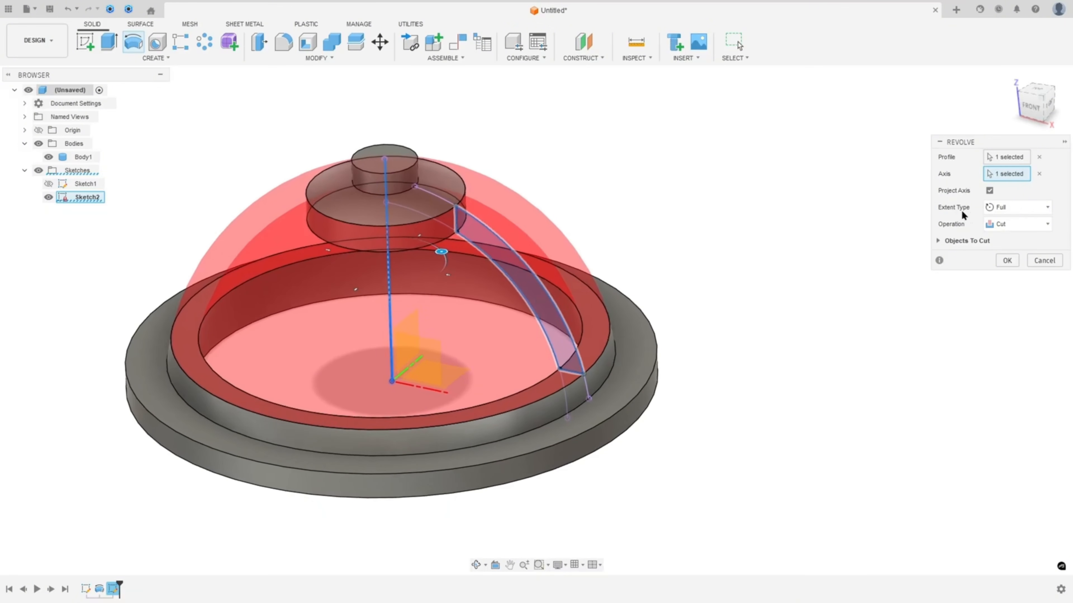
left_click(1006, 208)
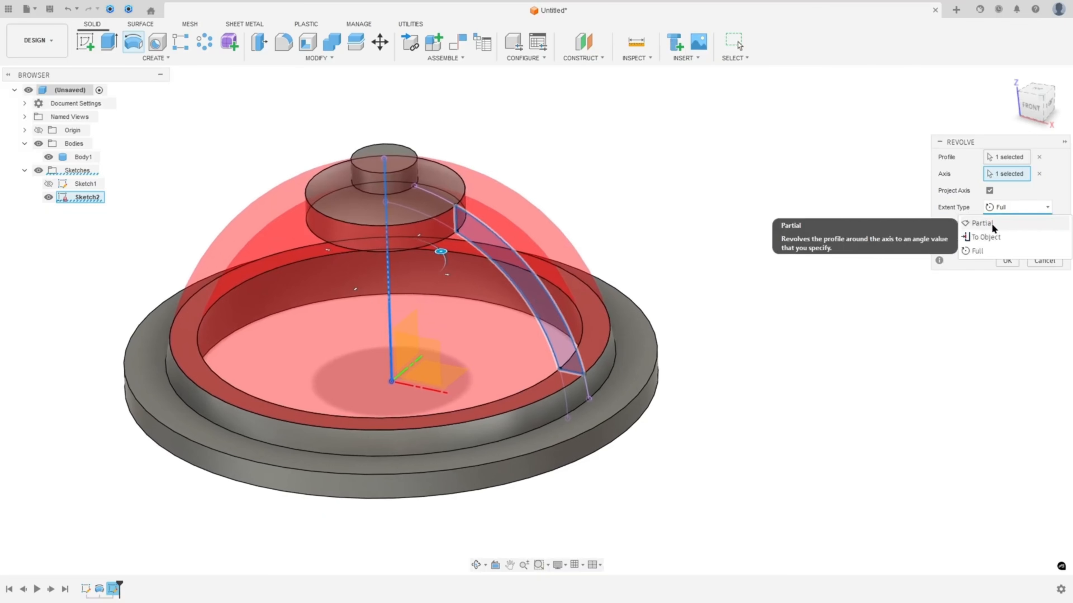
left_click(984, 224)
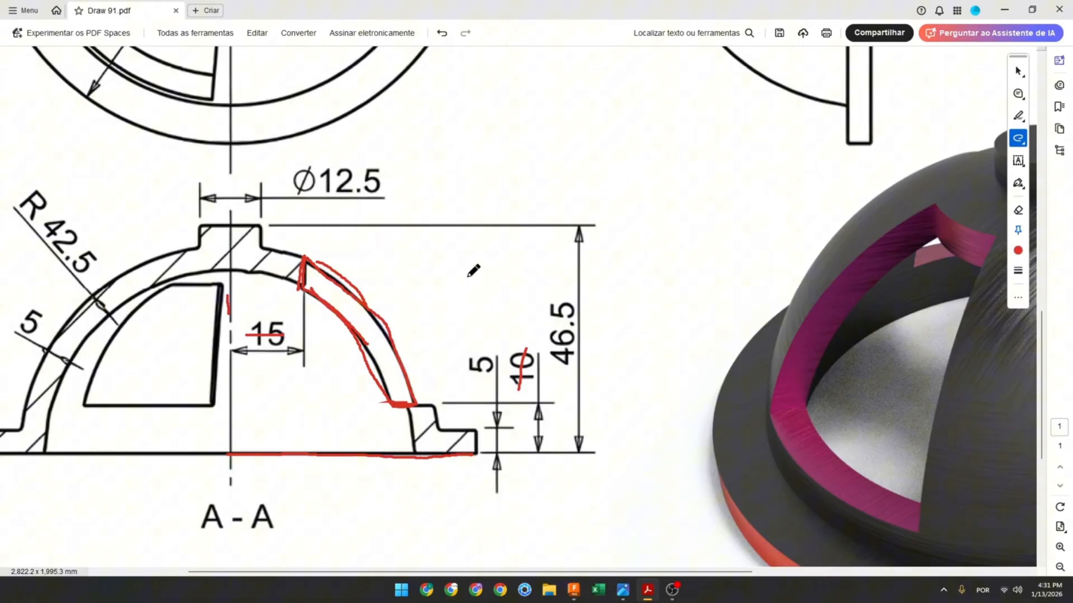
Switch to Draw 91.pdf and mark the 50° window angle in the top view, with an upward arrow beside the section A arrow.
scroll(566, 211, "up", 10)
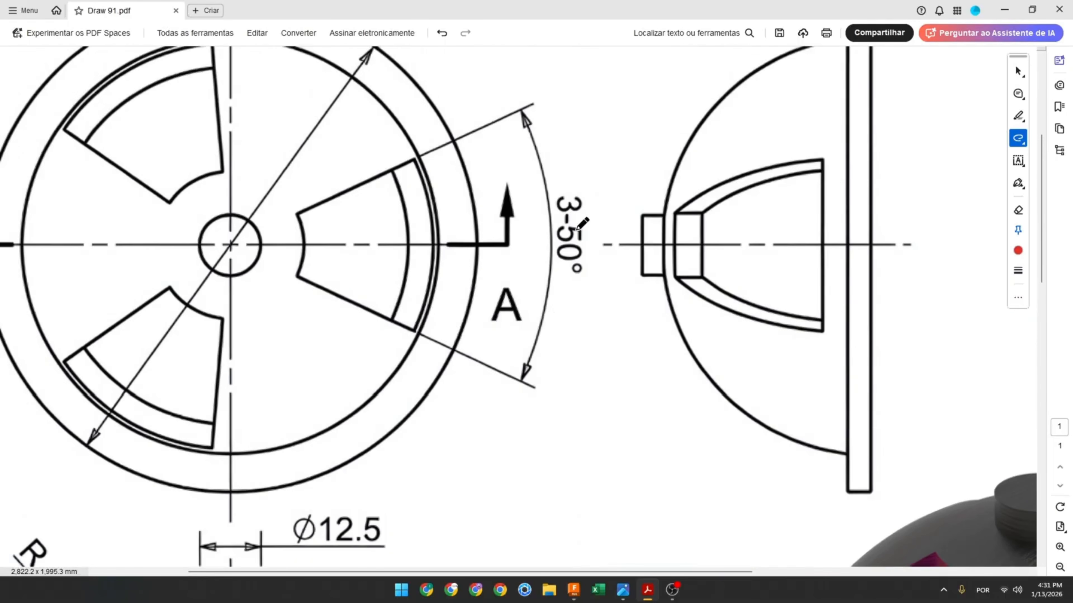
left_click_drag(577, 228, 570, 268)
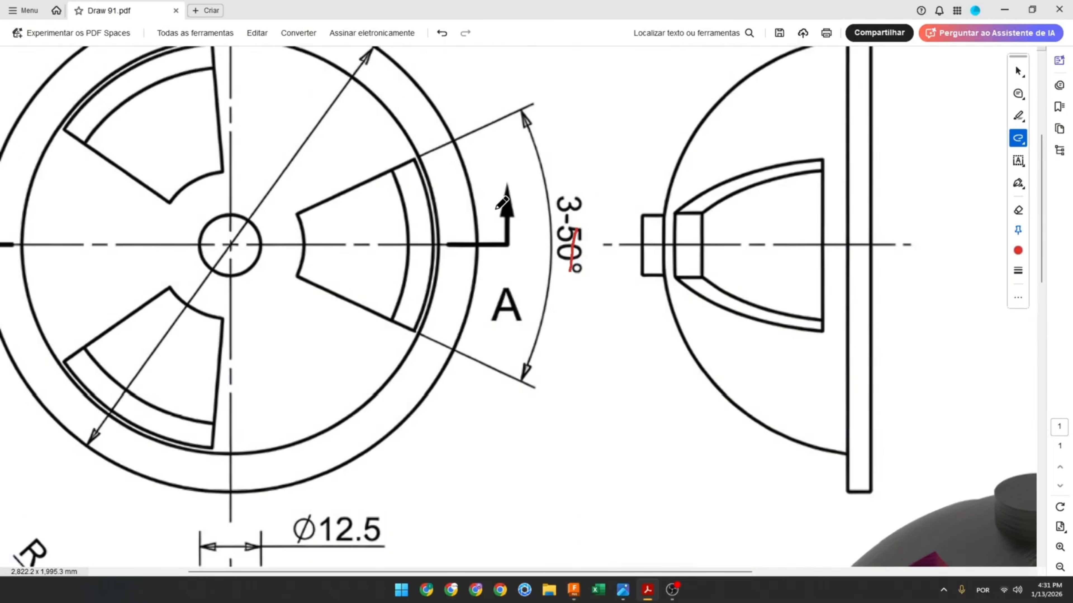
left_click_drag(490, 207, 490, 182)
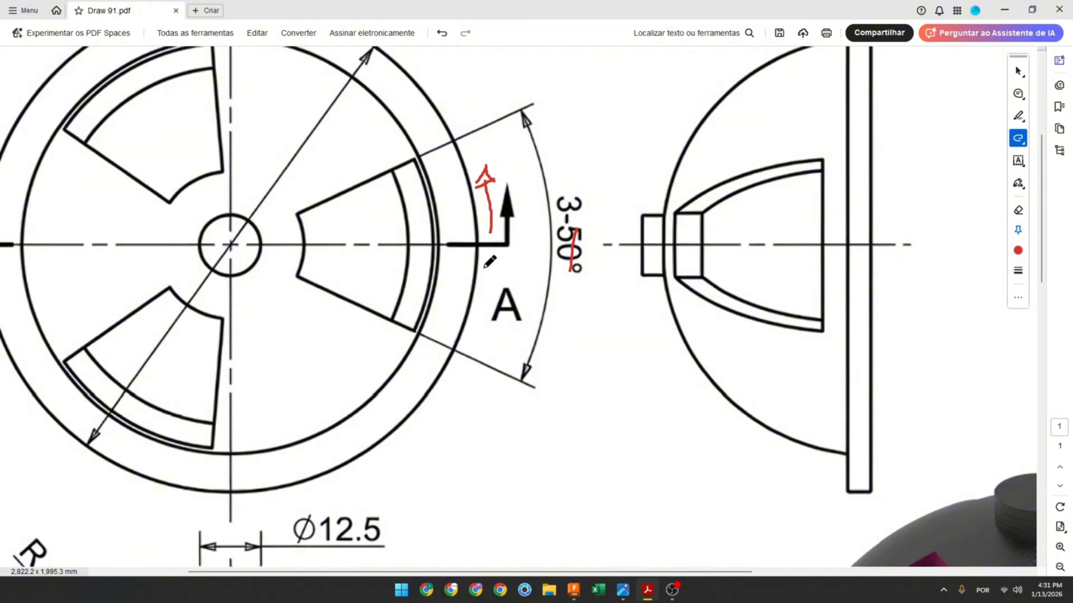
Switch back to Fusion and complete the revolve cut with a 25° angle and Symmetric direction.
left_click(574, 589)
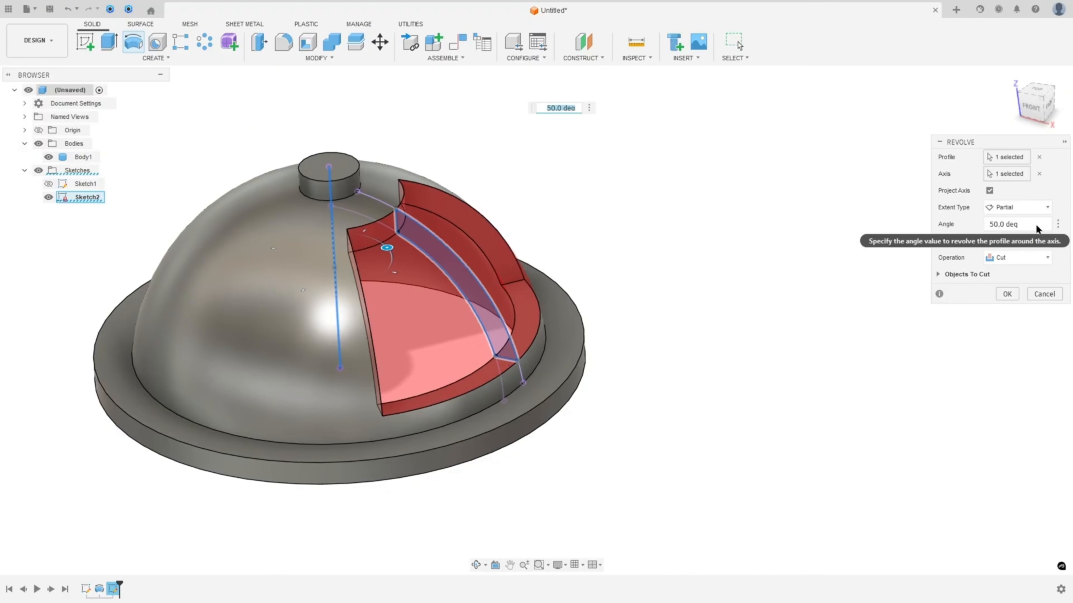
left_click(1035, 224)
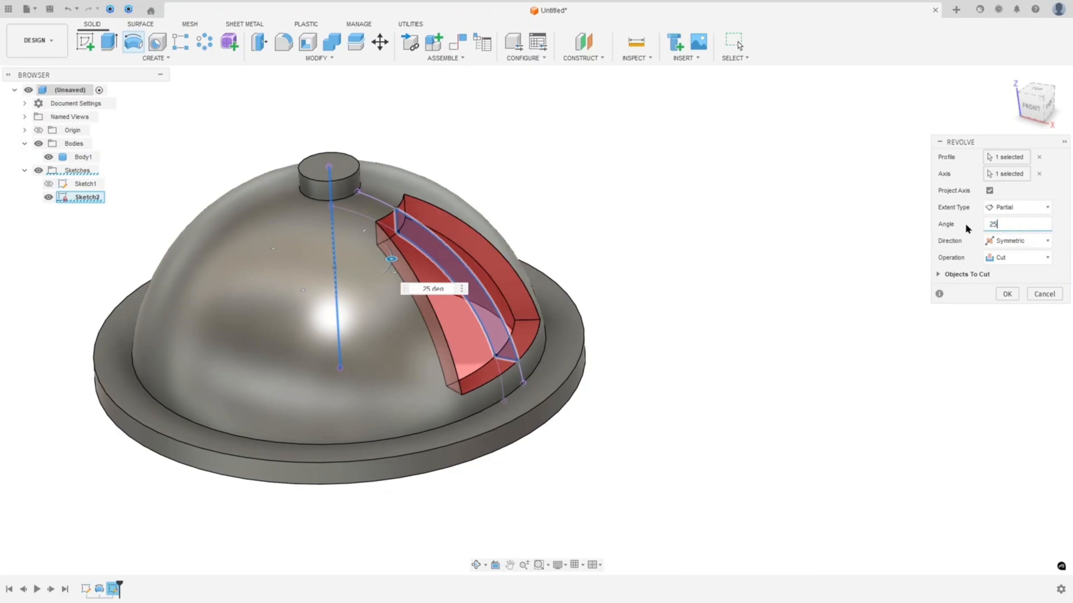
left_click(999, 241)
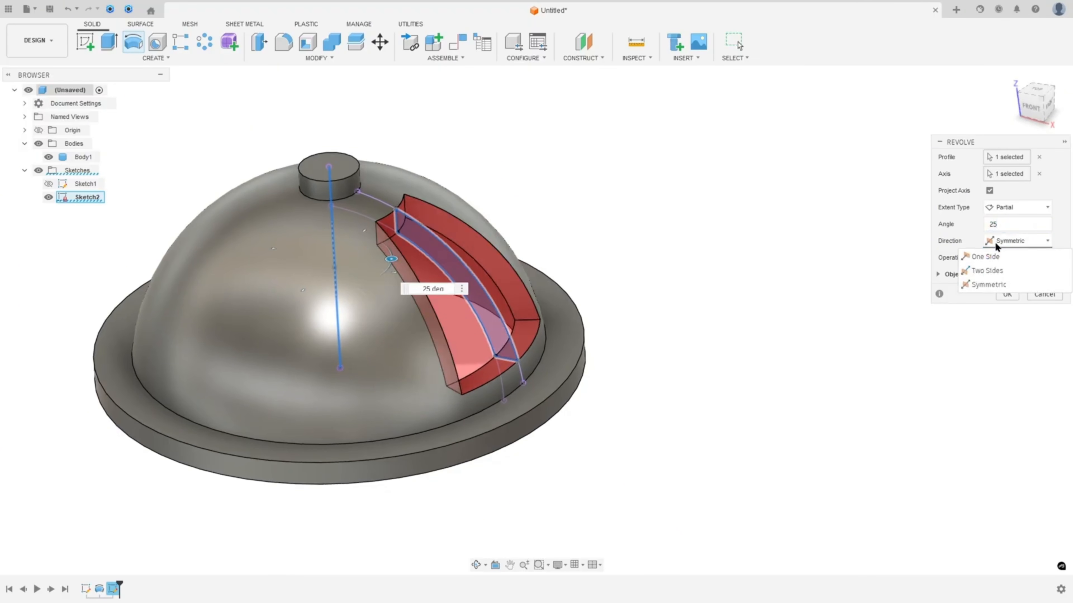
left_click(1015, 243)
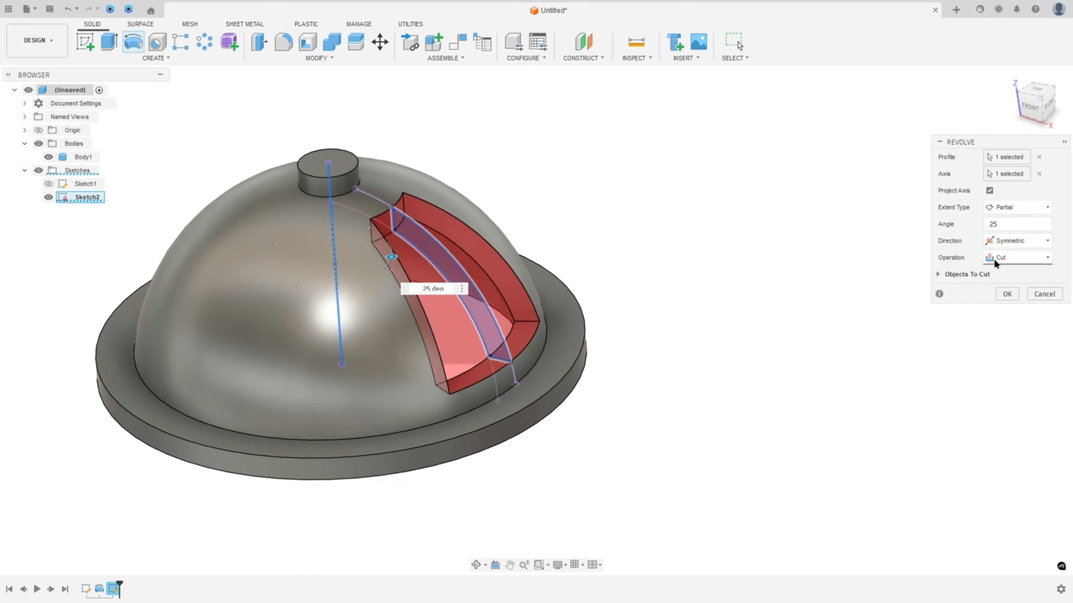
left_click(1006, 294)
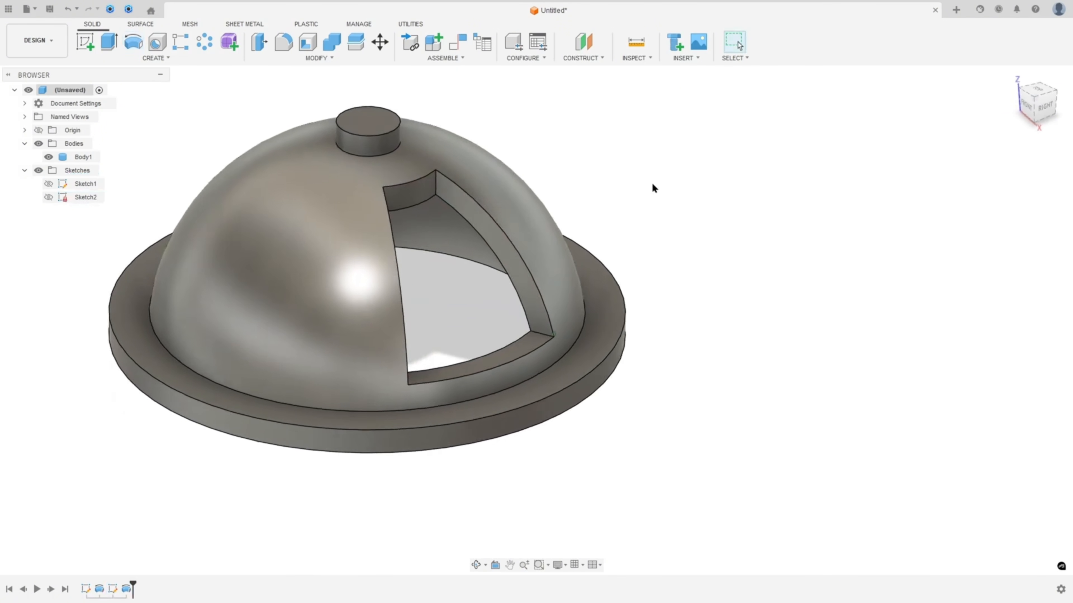
Measure the angle between the two side faces of the window cut.
key("i")
left_click(495, 262)
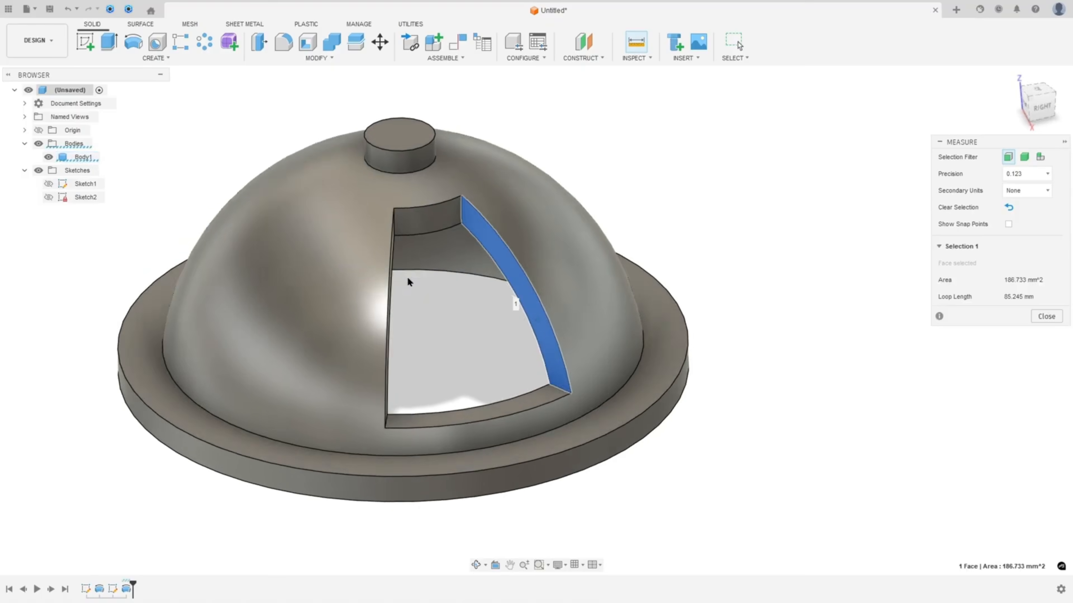
middle_click_drag(407, 278, 769, 173, "shift")
left_click(415, 266)
left_click(771, 175)
Pattern the window cut feature circularly around the top boss's axis, with full distribution and a quantity of 3.
middle_click_drag(545, 340, 608, 356, "shift")
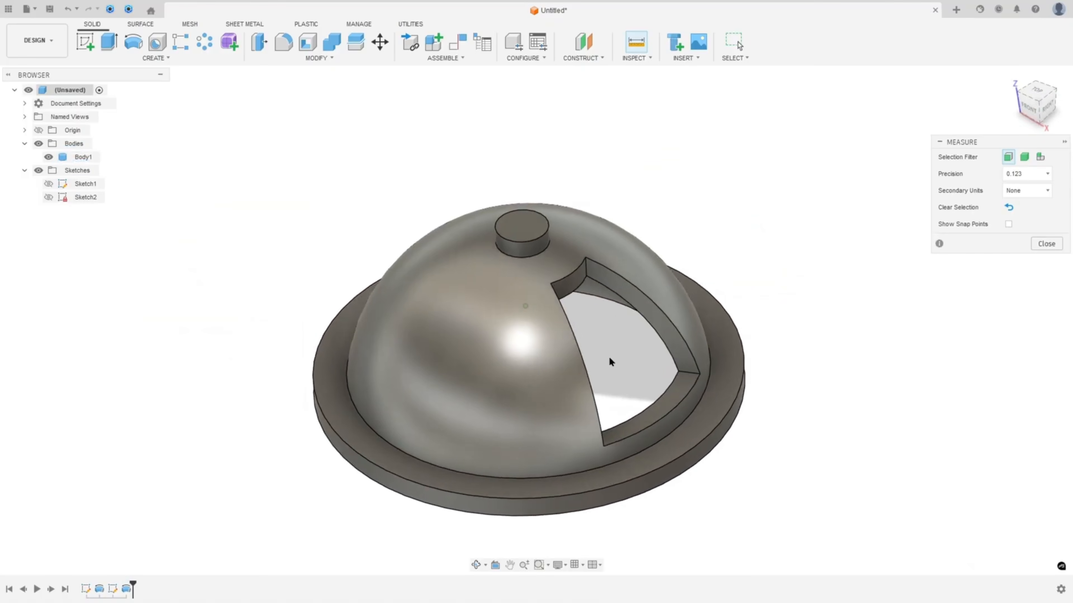
middle_click_drag(648, 320, 283, 187, "shift")
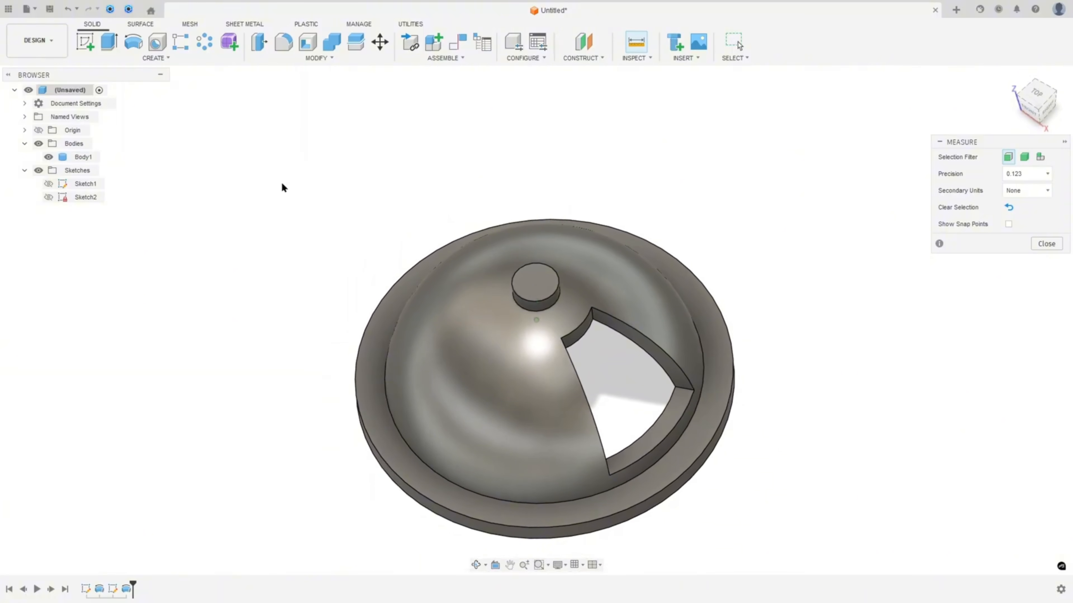
left_click(205, 41)
left_click(994, 173)
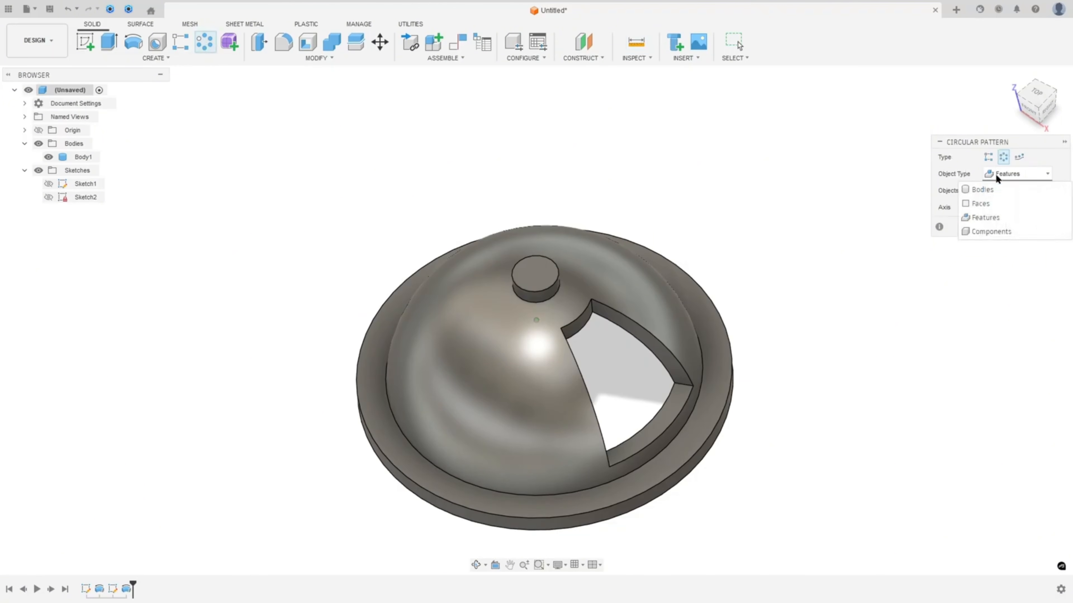
left_click(985, 218)
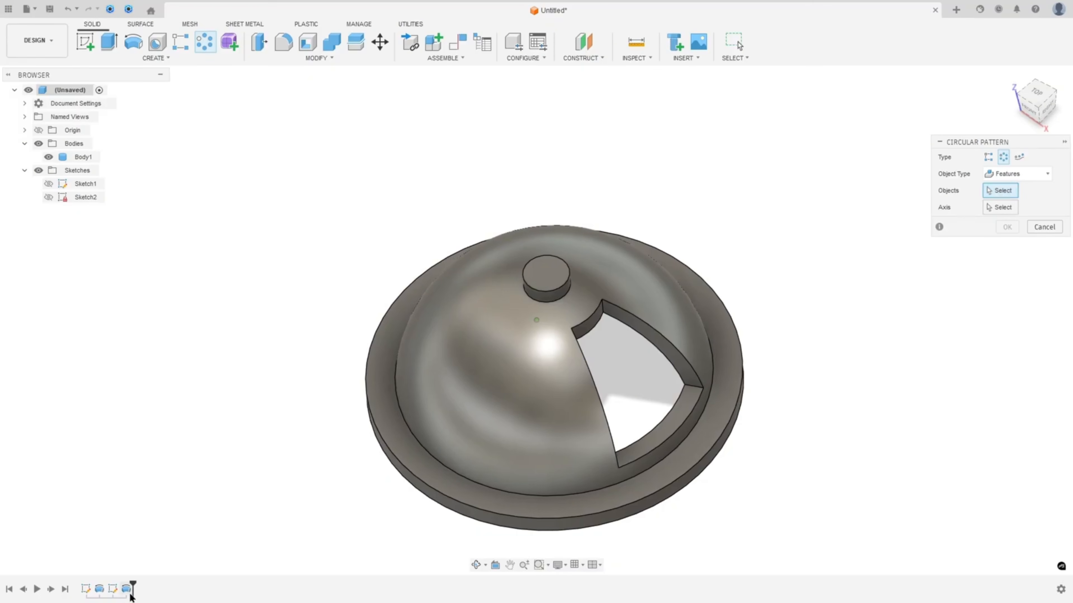
left_click(128, 590)
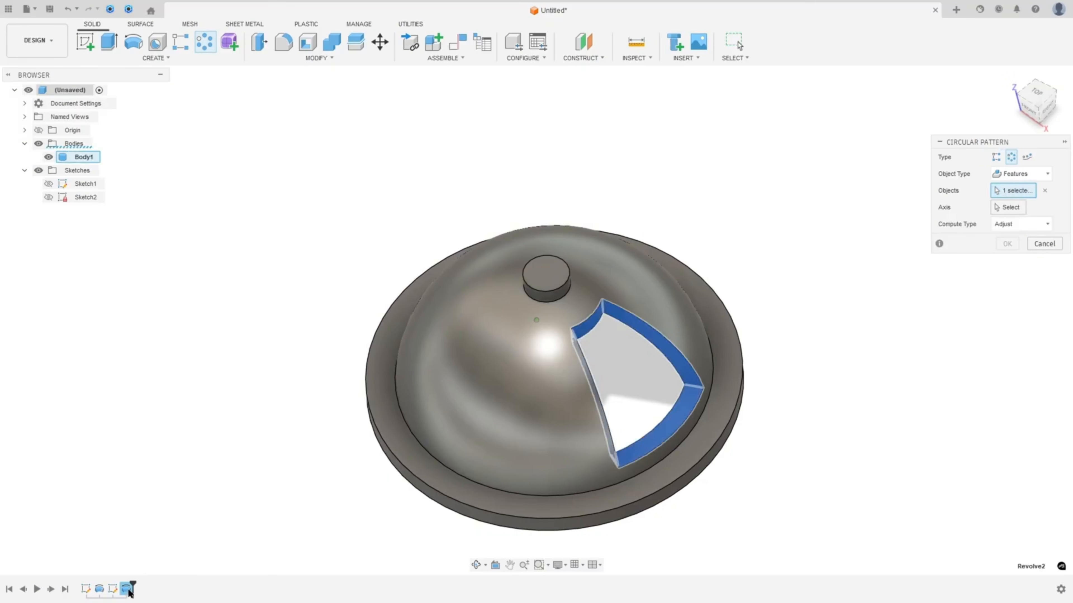
left_click(1007, 207)
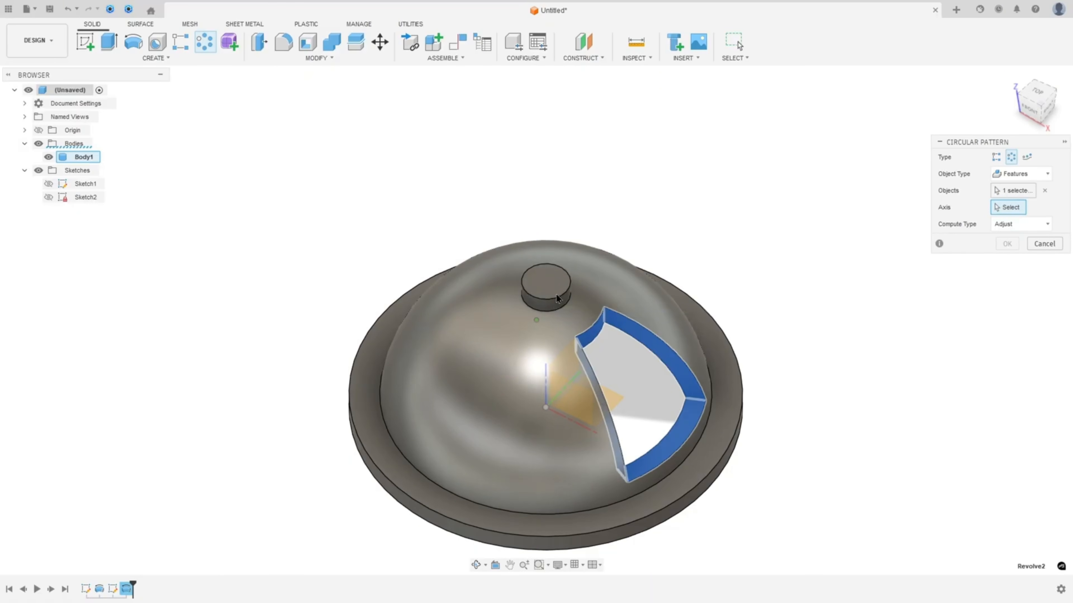
left_click(558, 301)
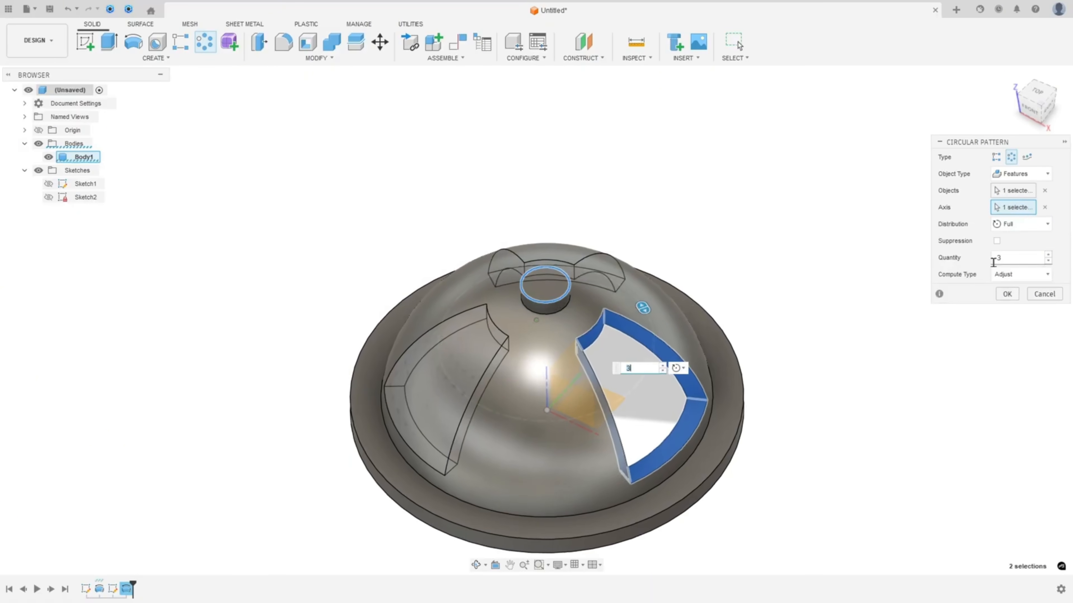
left_click(1006, 294)
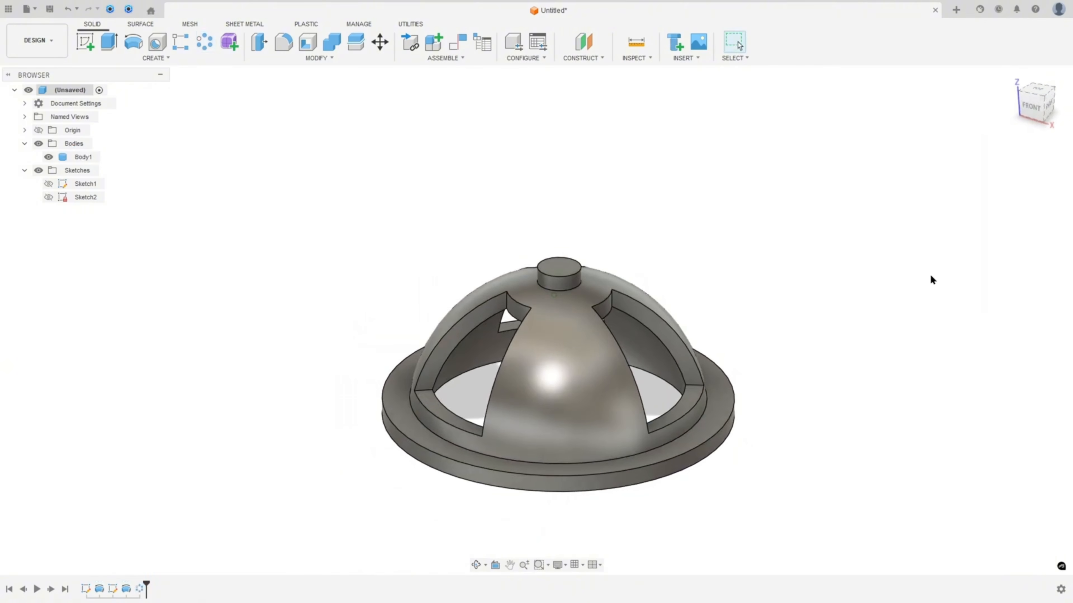